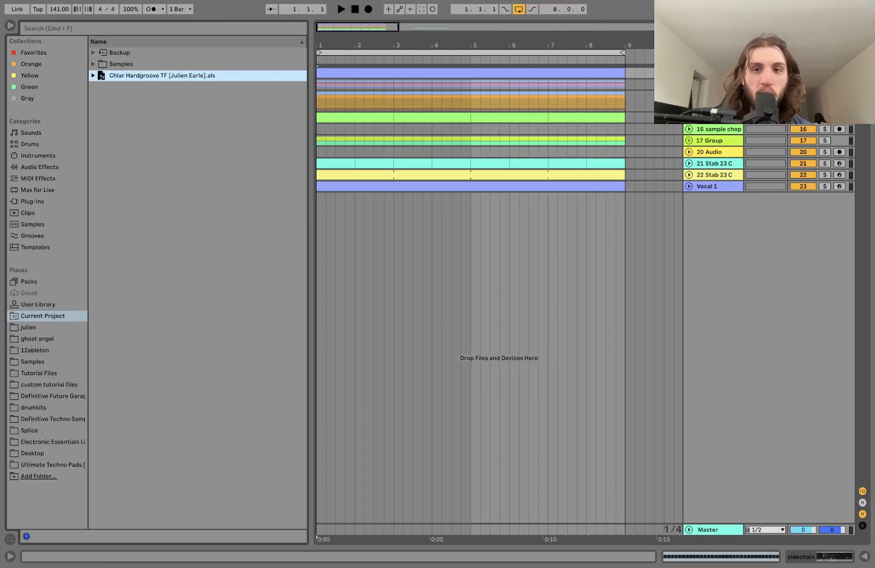
# Step: Unfold the sidechain track, show its device chain, and play the loop with that track soloed
pyautogui.press('u')
pyautogui.hotkey('shift', 'Tab')
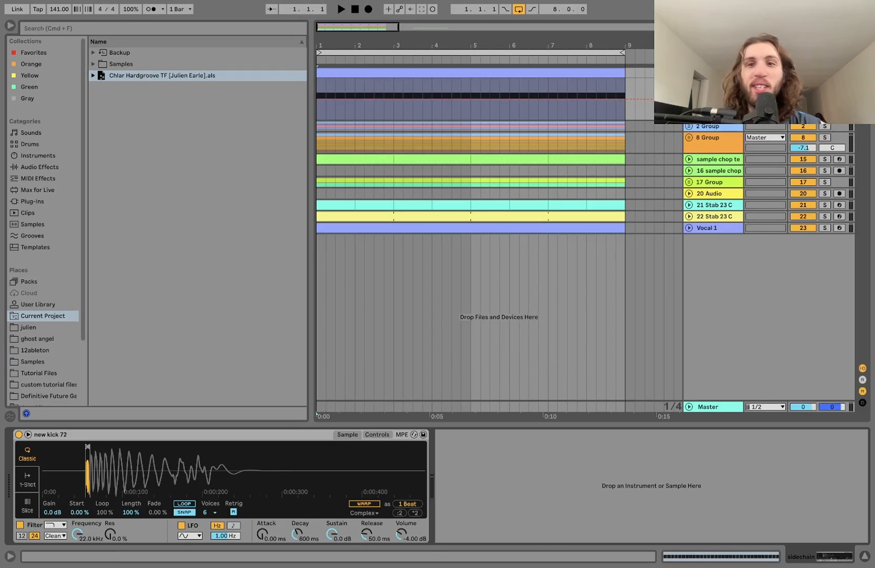
pyautogui.click(825, 73)
pyautogui.press('space')
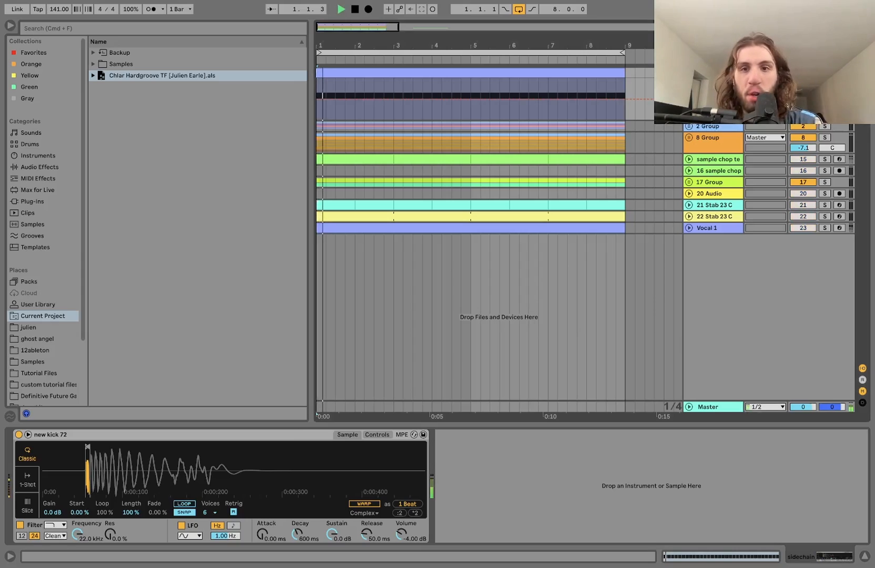
# Step: Audition the 2 Group soloed and unfold it to show the tracks inside
pyautogui.click(824, 126)
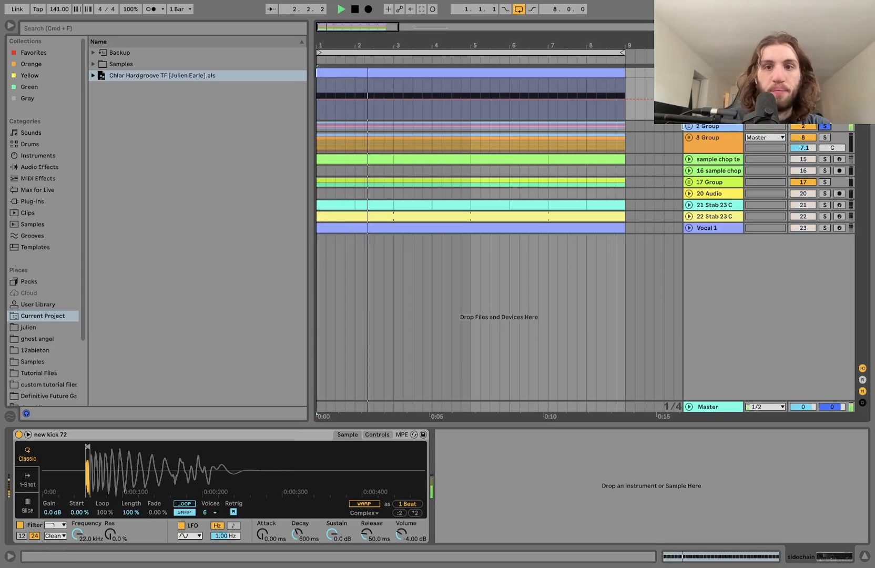
pyautogui.click(688, 126)
pyautogui.press('space')
# Step: Look through the percussion part of the 2 Group: the 3 Group, 909 Flavour Kit and percussion tracks
pyautogui.scroll(-5, 730, 151)
pyautogui.scroll(3, 730, 151)
pyautogui.click(730, 150)
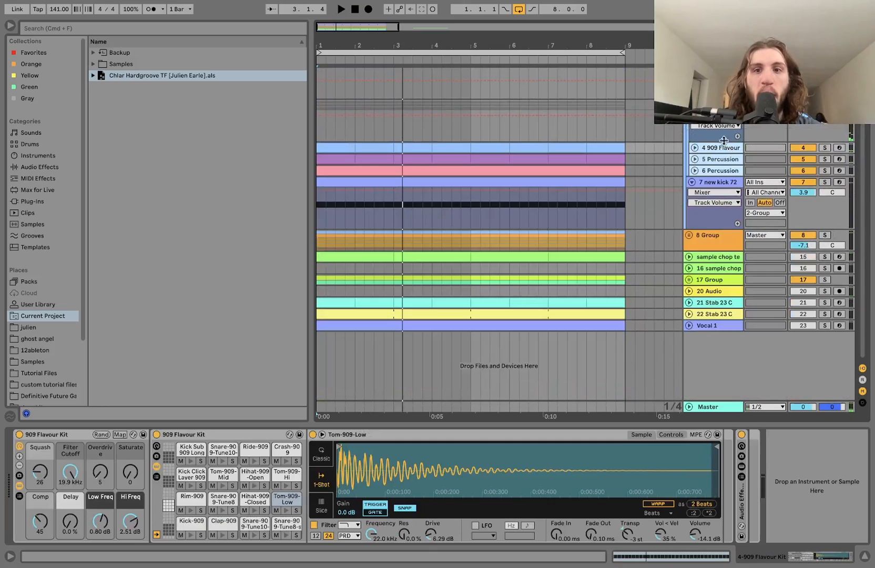
pyautogui.scroll(3, 717, 133)
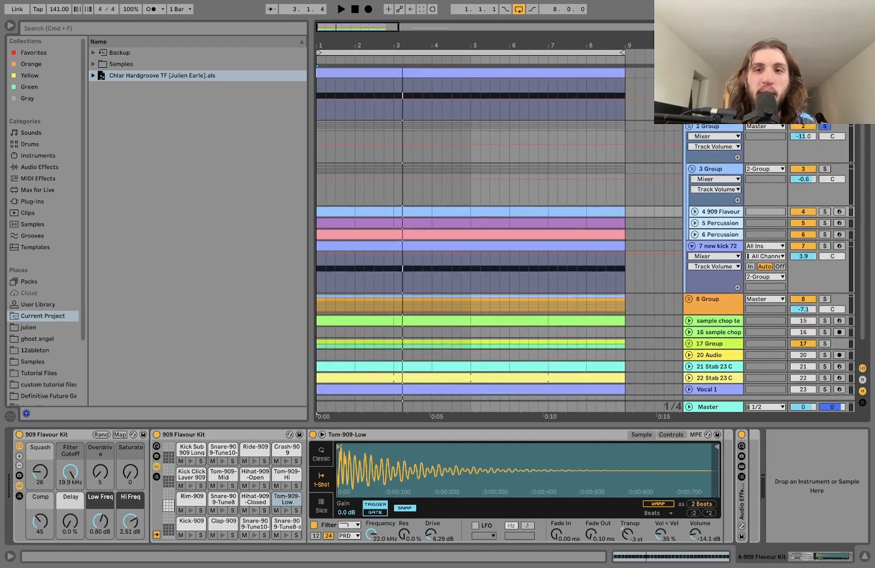
pyautogui.click(710, 171)
pyautogui.click(713, 211)
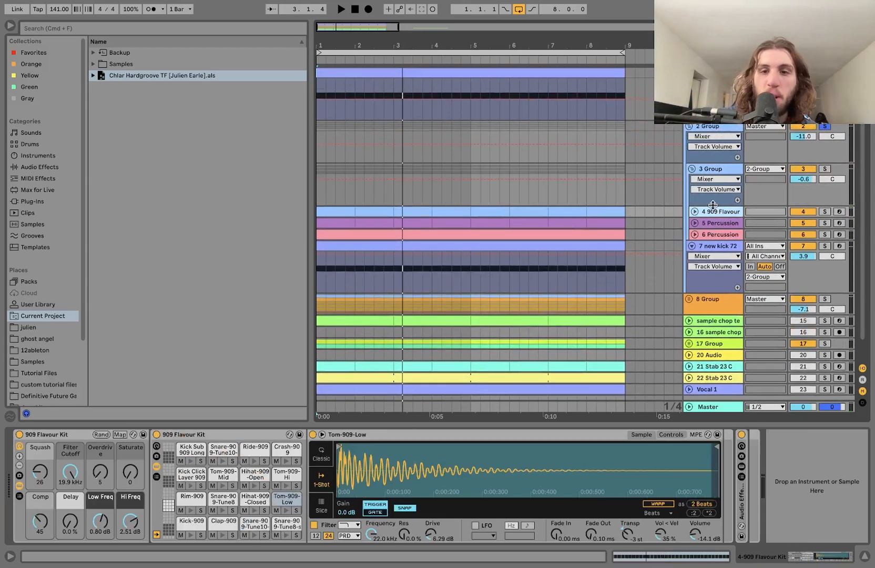
pyautogui.click(718, 235)
# Step: Audition the new kick 72 track within the 2 Group, including on its own with solo
pyautogui.click(711, 245)
pyautogui.press('space')
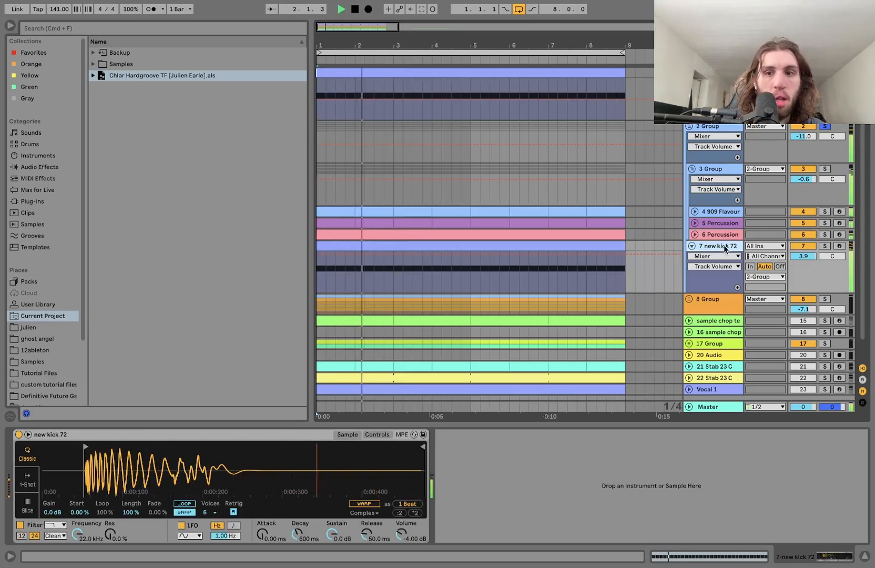
pyautogui.click(825, 245)
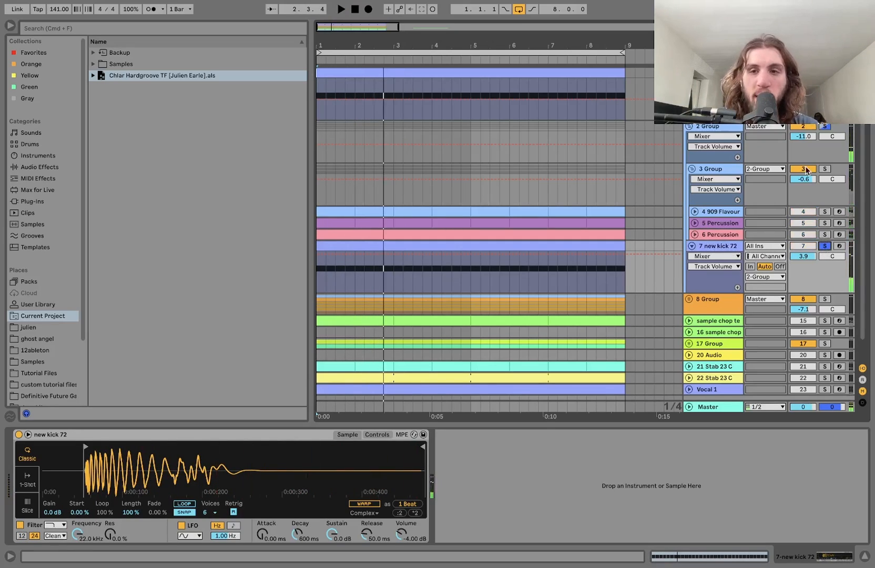
pyautogui.press('space')
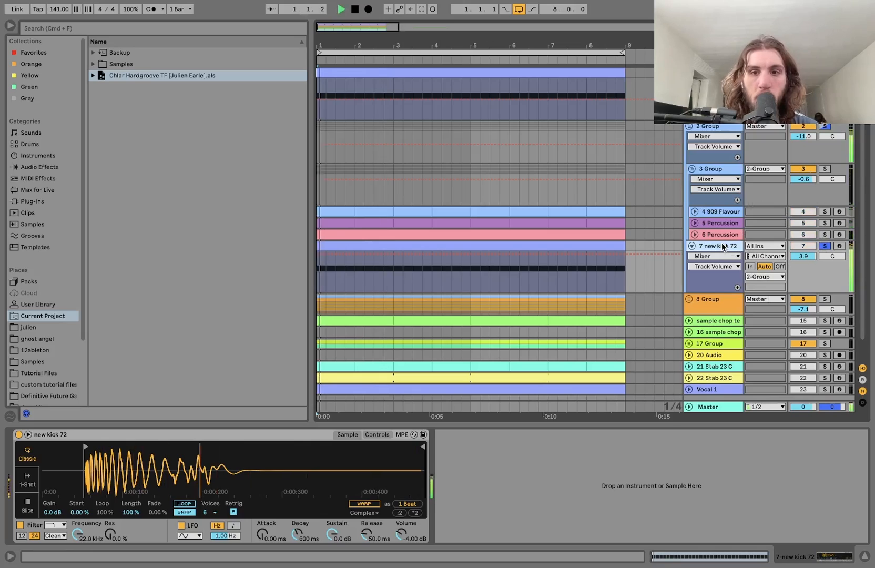
pyautogui.press('space')
pyautogui.press('space')
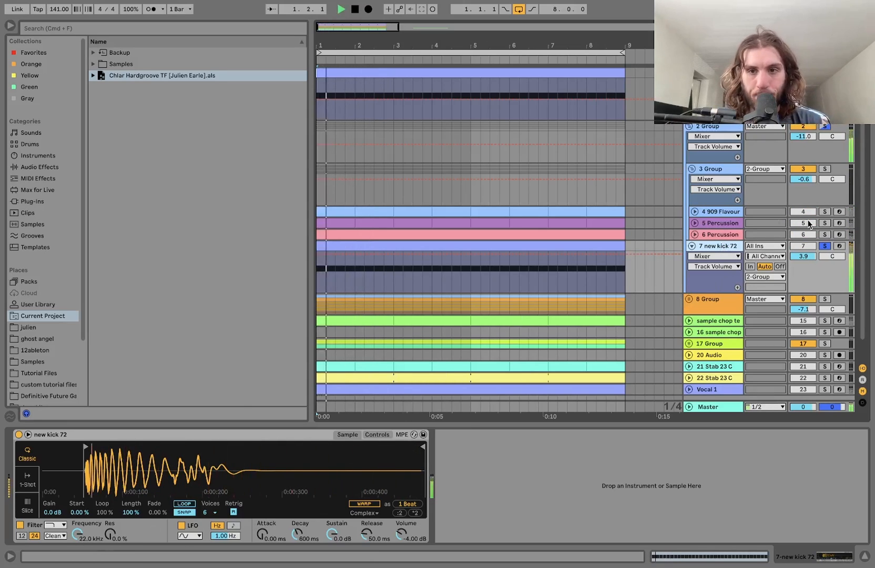
pyautogui.press('space')
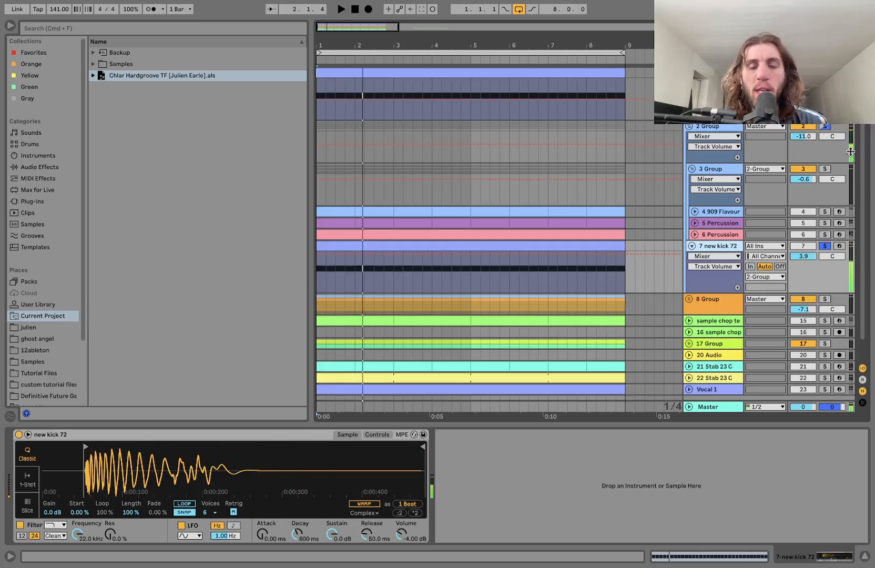
# Step: Play the 3 Group soloed and unfold its 909 Flavour Kit and two percussion tracks to show their MIDI notes
pyautogui.click(824, 169)
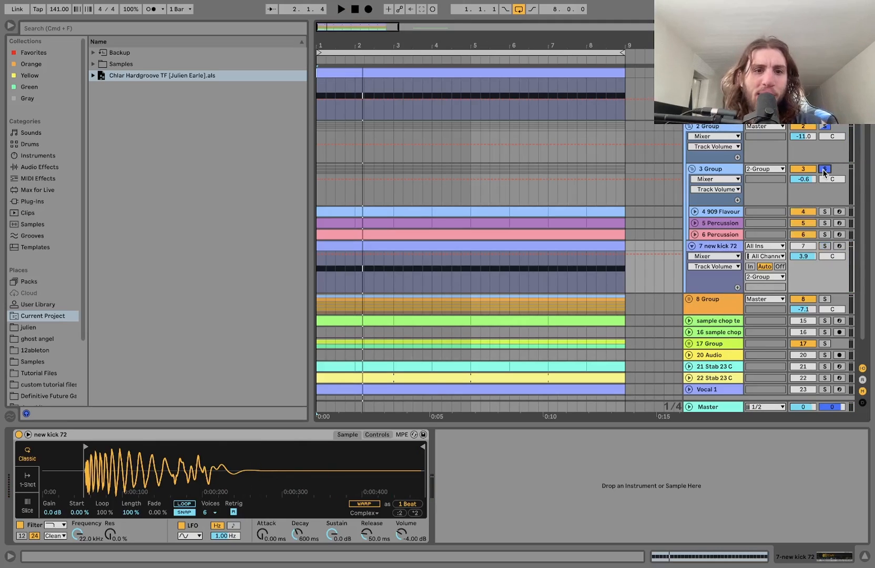
pyautogui.press('space')
pyautogui.click(716, 235)
pyautogui.hotkey('shift', 'Up')
pyautogui.hotkey('shift', 'Up')
pyautogui.press('u')
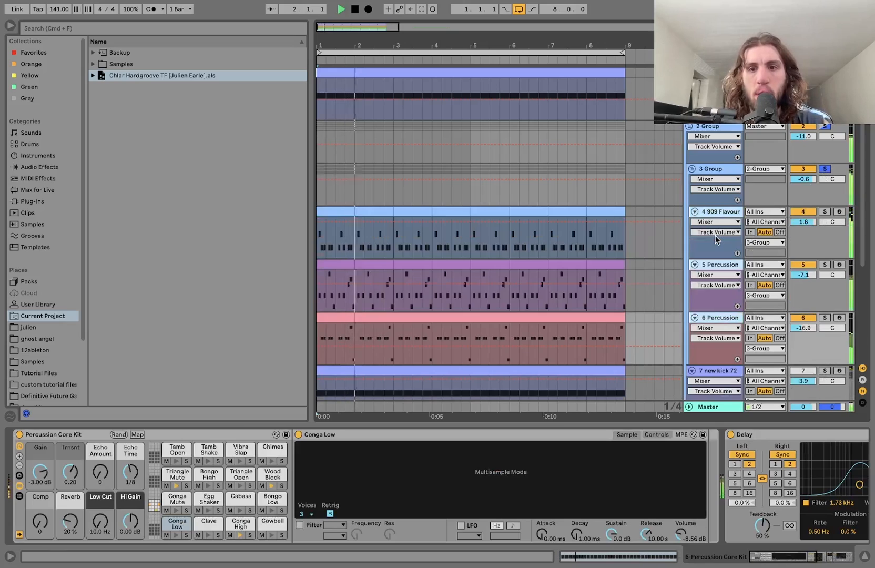
pyautogui.scroll(-5, 716, 239)
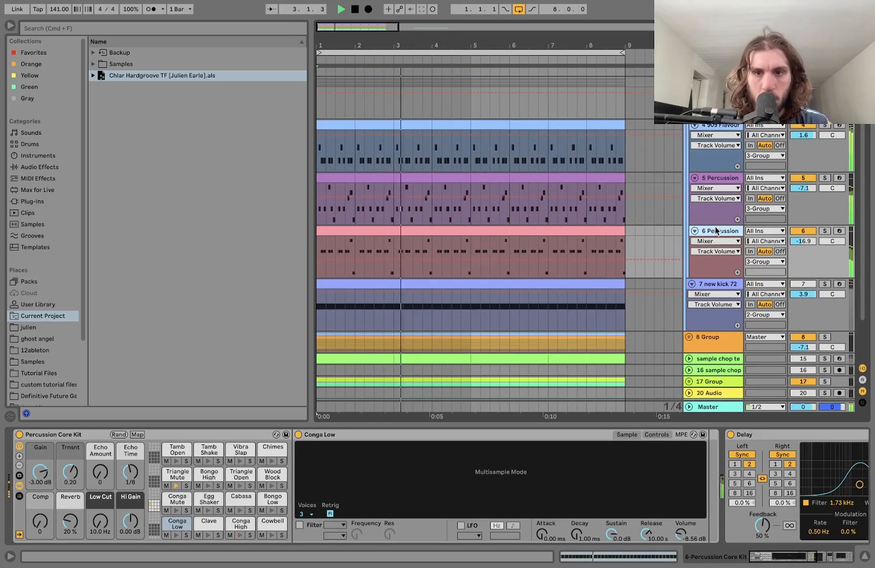
# Step: Audition the 909 Flavour Kit track soloed, both with and without the new kick 72 track
pyautogui.click(718, 126)
pyautogui.press('space')
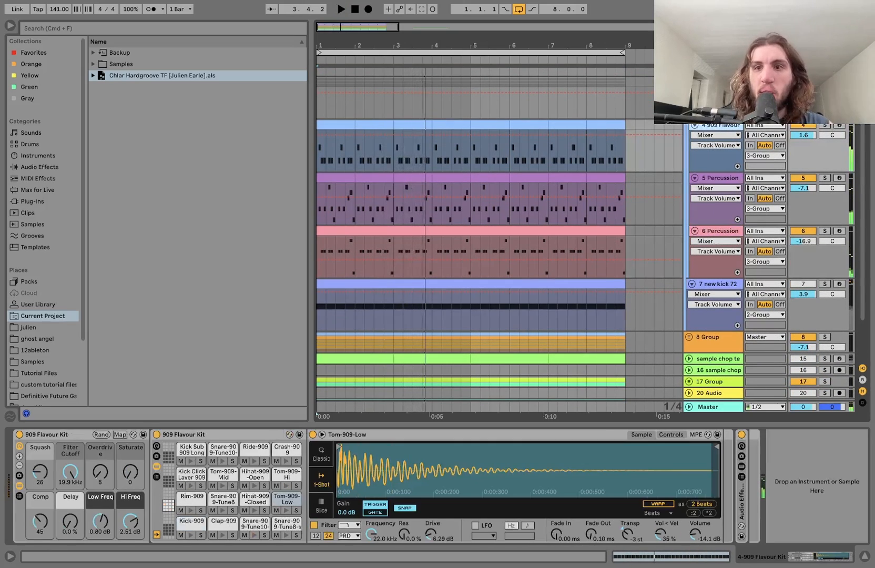
pyautogui.click(824, 126)
pyautogui.press('space')
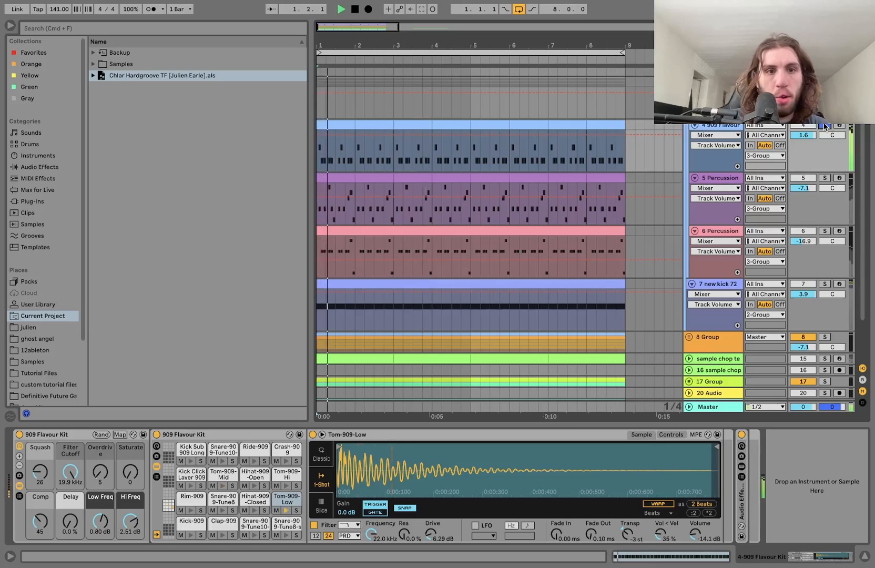
pyautogui.click(825, 284)
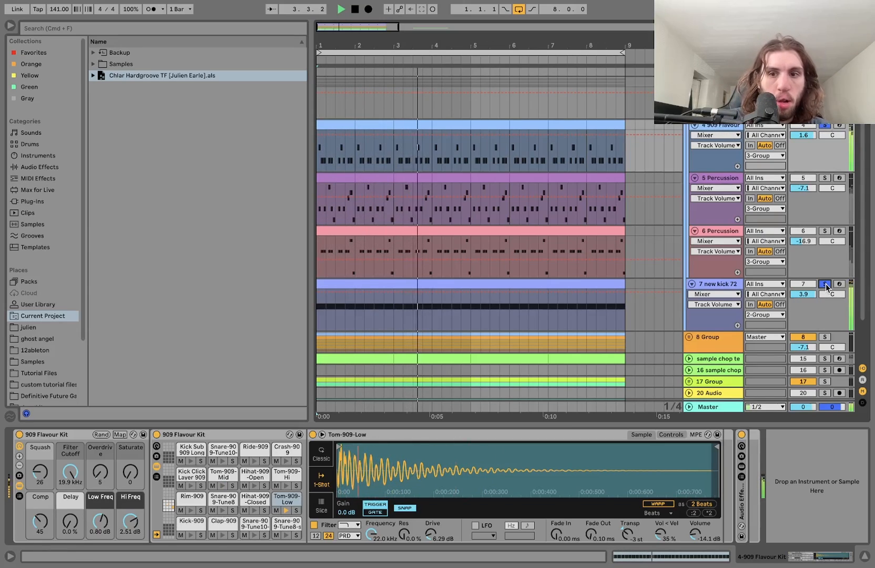
pyautogui.click(825, 284)
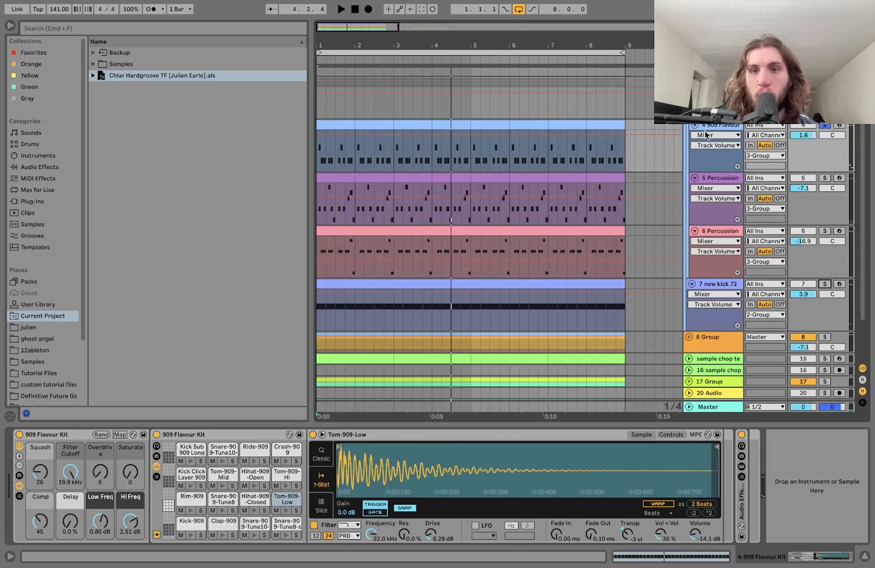
pyautogui.press('space')
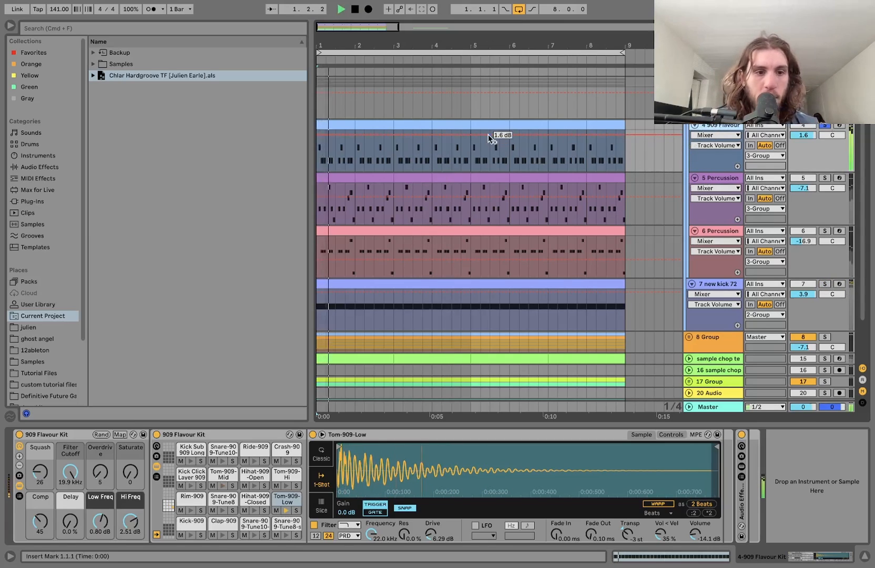
pyautogui.press('space')
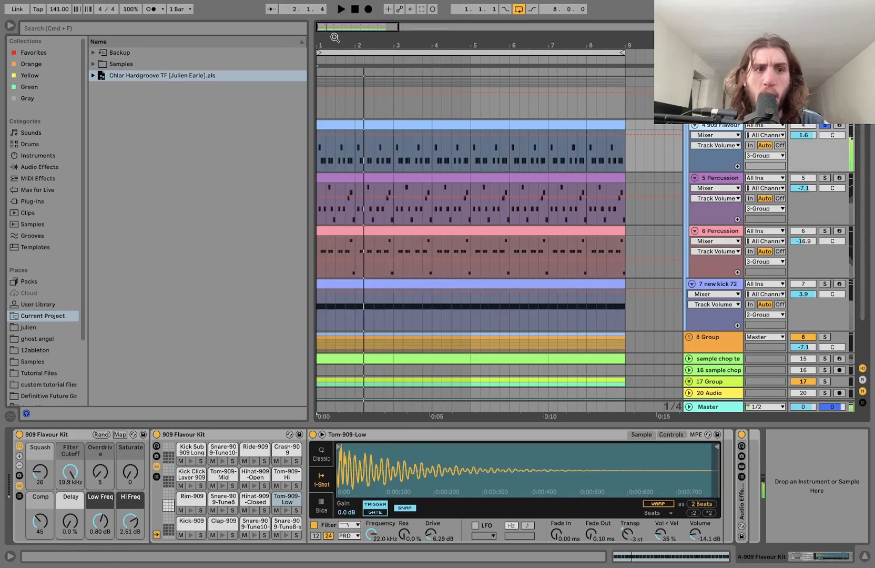
# Step: Audition the Percussion Spirit Kit track soloed, checking its Overdrive by switching the effect off and on again
pyautogui.click(731, 182)
pyautogui.press('space')
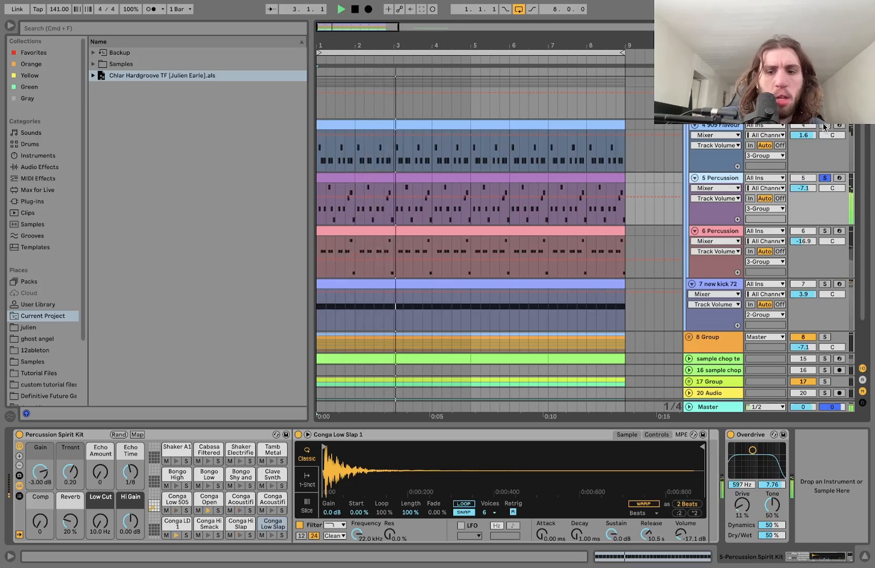
pyautogui.click(731, 434)
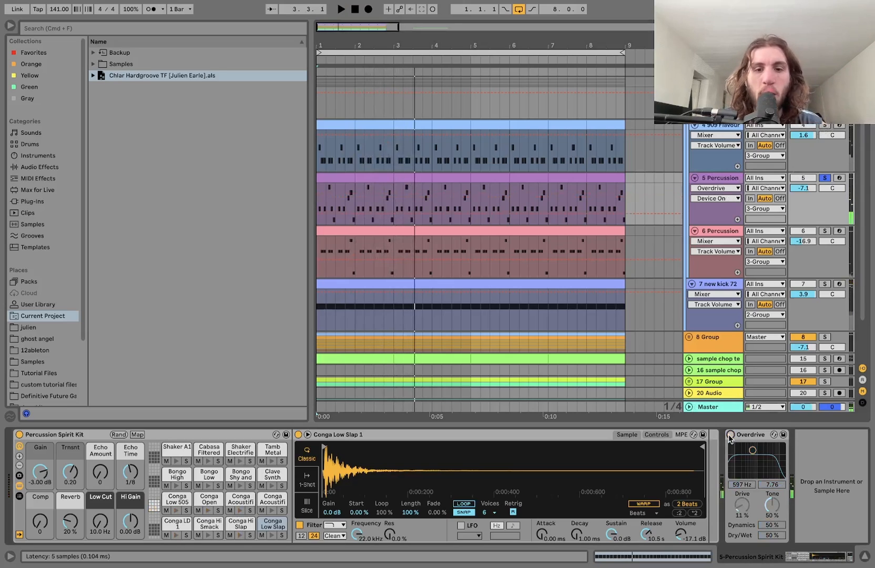
pyautogui.click(731, 434)
pyautogui.press('space')
# Step: Play the 909 Flavour Kit and Percussion Spirit Kit tracks together, adding the new kick 72 track to the solo
pyautogui.click(825, 125)
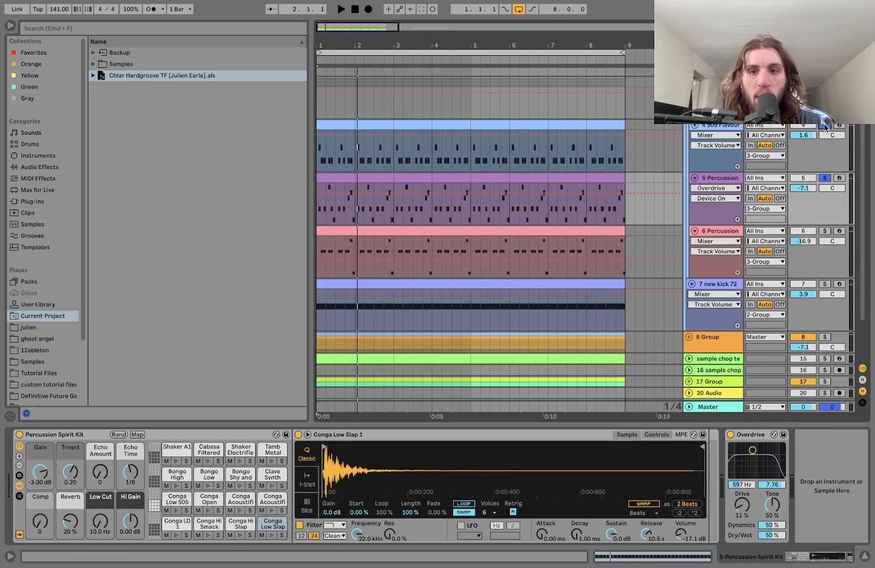
pyautogui.press('space')
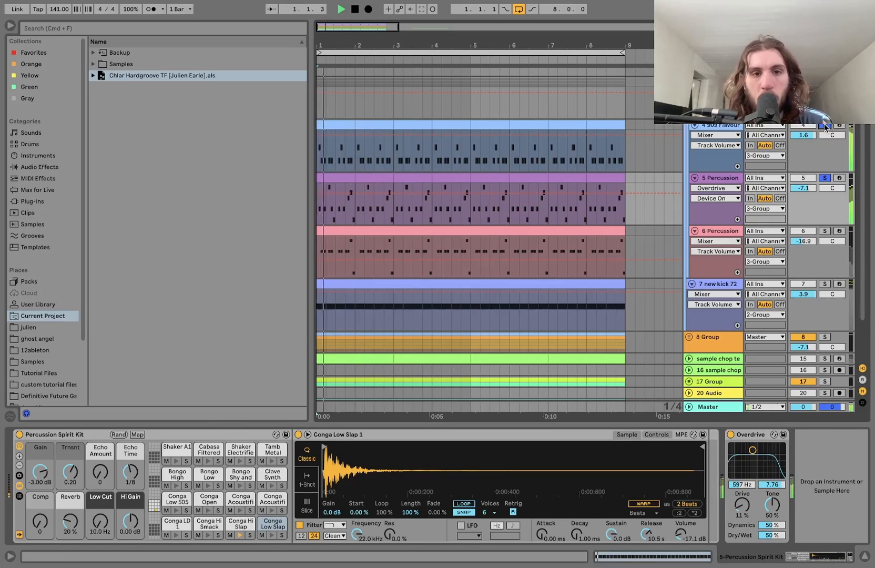
pyautogui.click(824, 284)
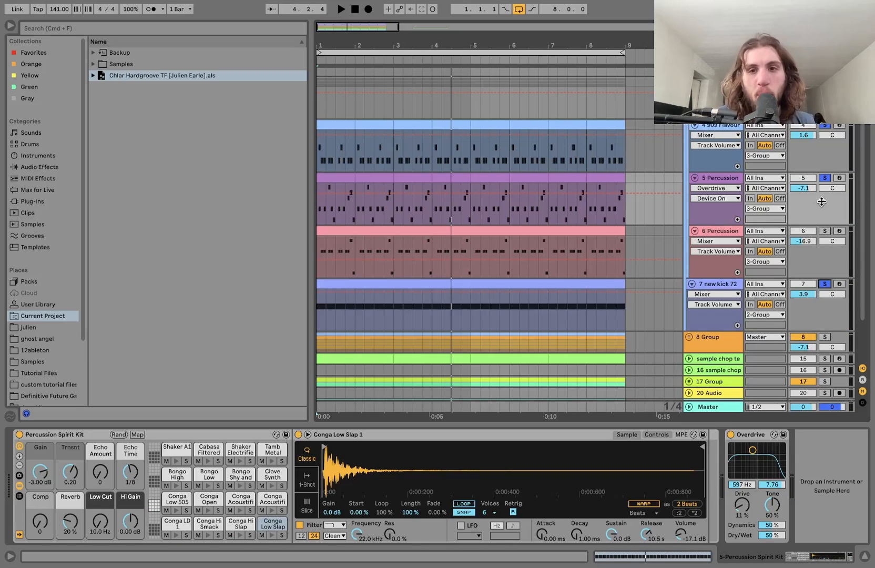
# Step: Clear the track solos and play the loop with the 2 Group switched off
pyautogui.click(824, 179)
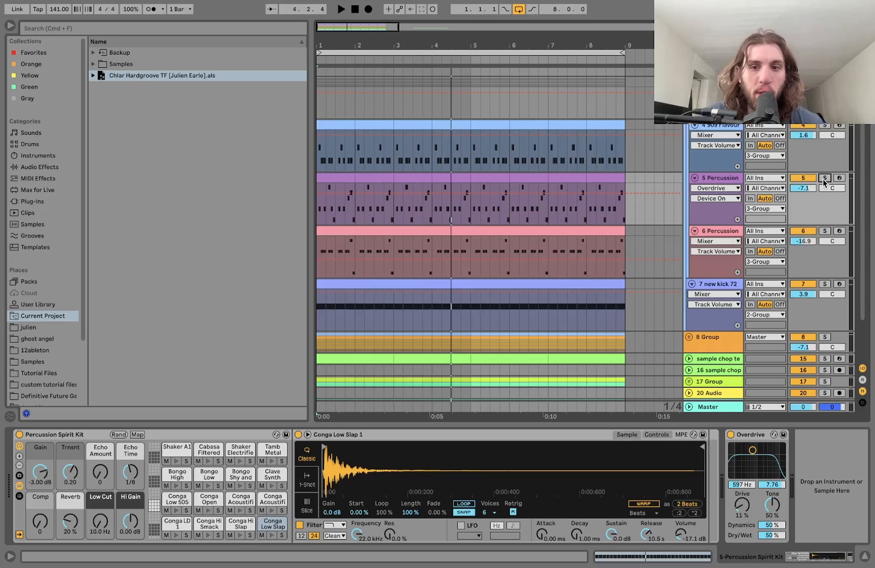
pyautogui.press('space')
pyautogui.scroll(3, 809, 153)
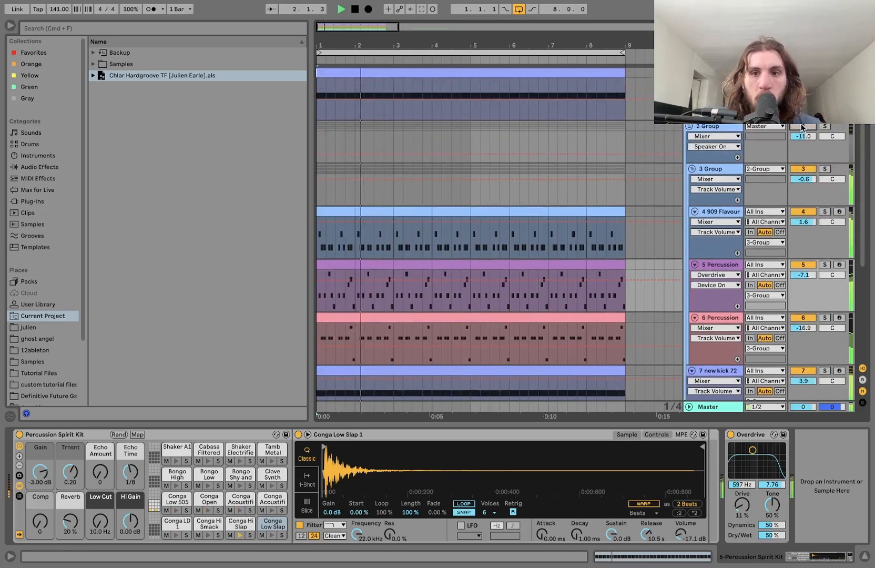
pyautogui.press('space')
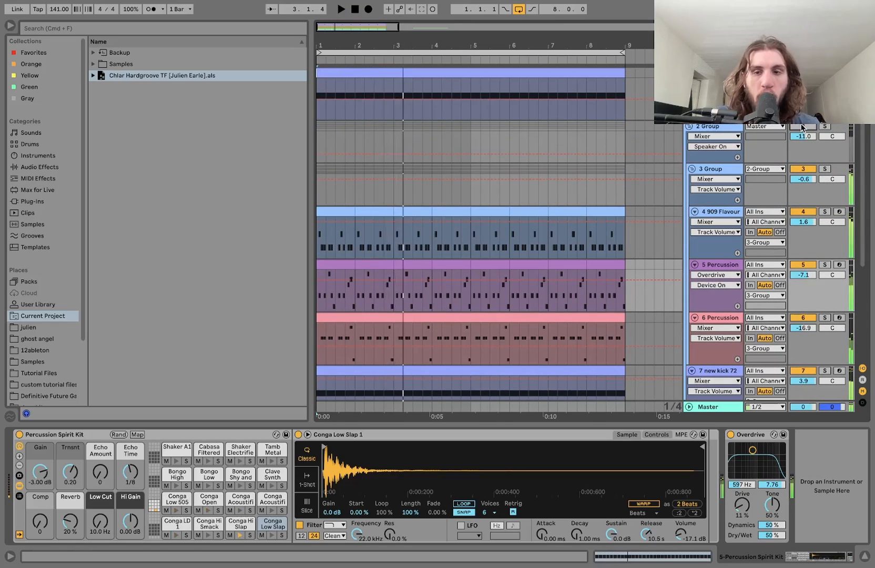
# Step: Audition the Percussion Core Kit track and examine its device chain
pyautogui.scroll(-5, 803, 145)
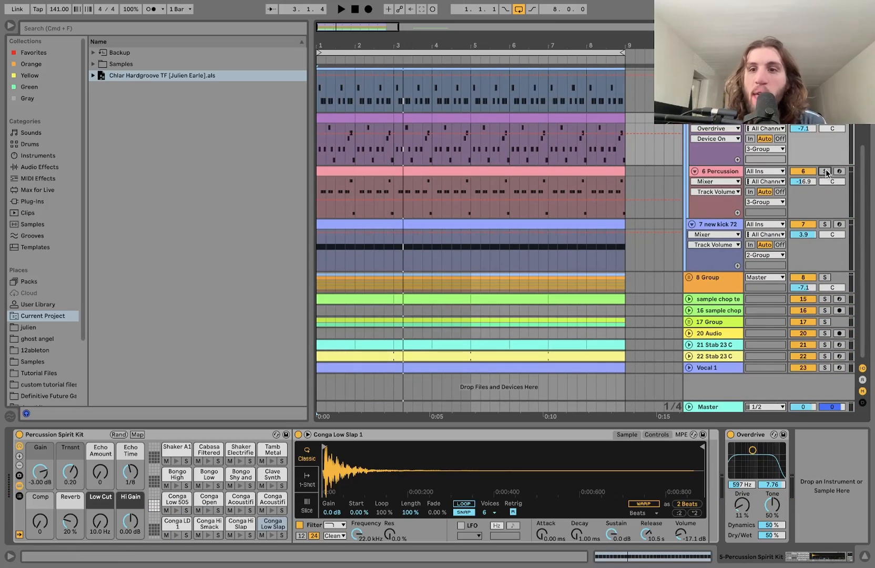
pyautogui.click(825, 171)
pyautogui.scroll(3, 821, 189)
pyautogui.click(717, 263)
pyautogui.press('space')
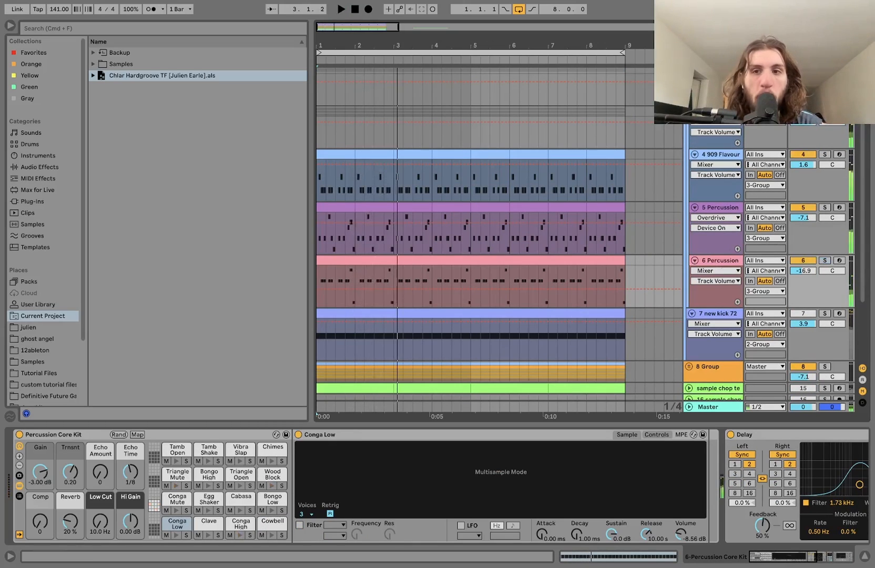
# Step: Examine the Drum Buss and sidechained Compressor on the 3 Group while playing its percussion
pyautogui.click(717, 111)
pyautogui.press('space')
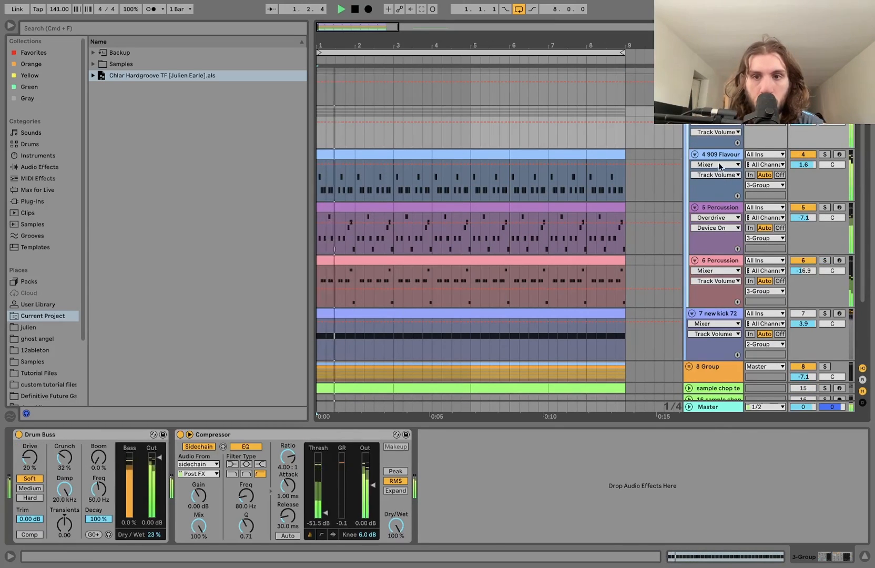
pyautogui.click(716, 157)
pyautogui.click(717, 111)
pyautogui.press('space')
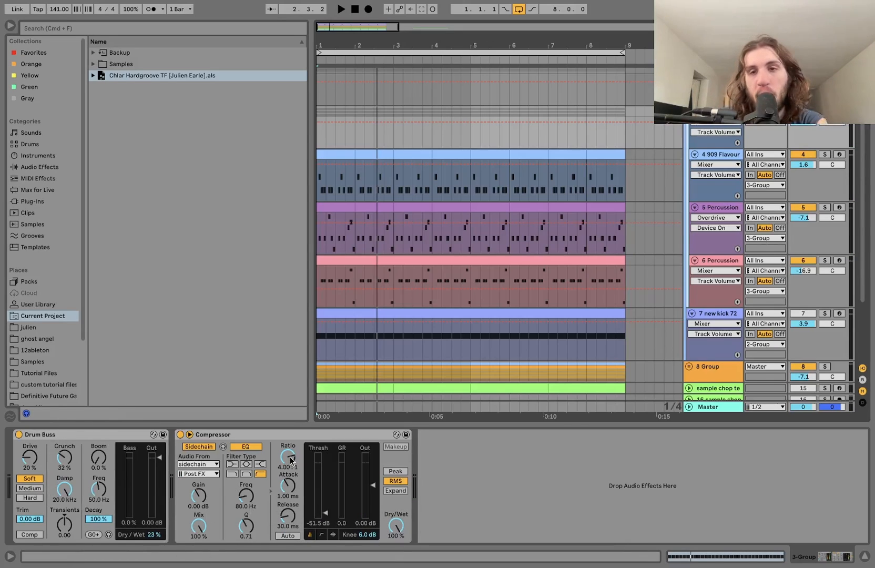
pyautogui.press('space')
# Step: Examine the EQ Eight and Utility on the 2 Group with the group playing, and fold the group
pyautogui.scroll(2, 684, 121)
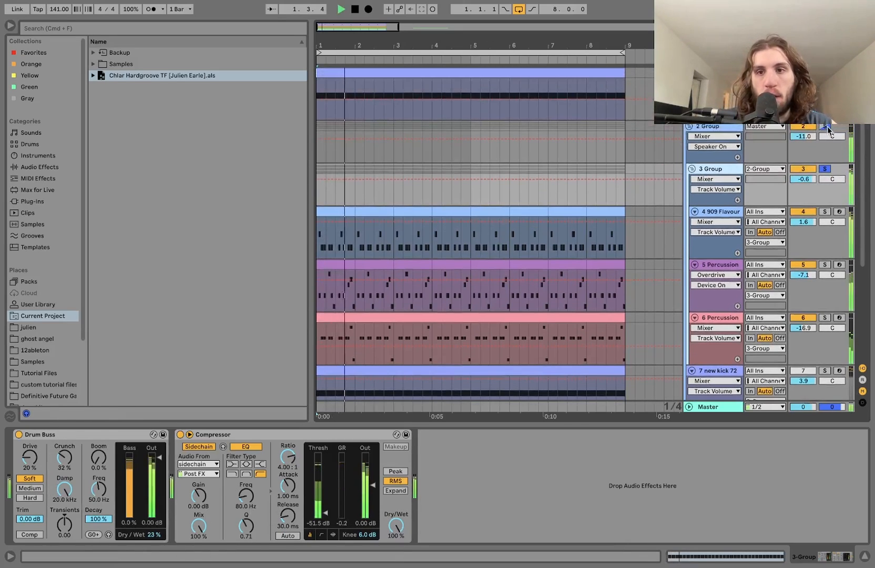
pyautogui.click(730, 131)
pyautogui.press('space')
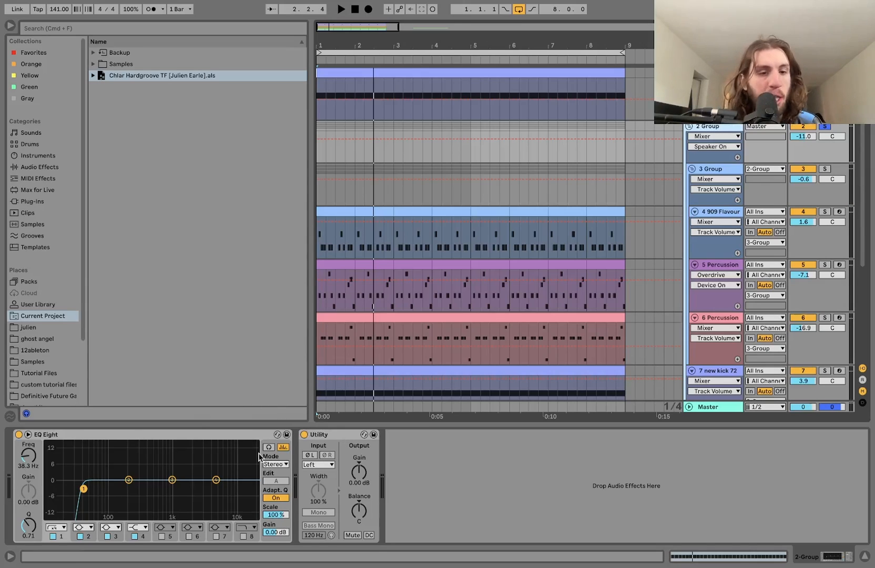
pyautogui.click(689, 126)
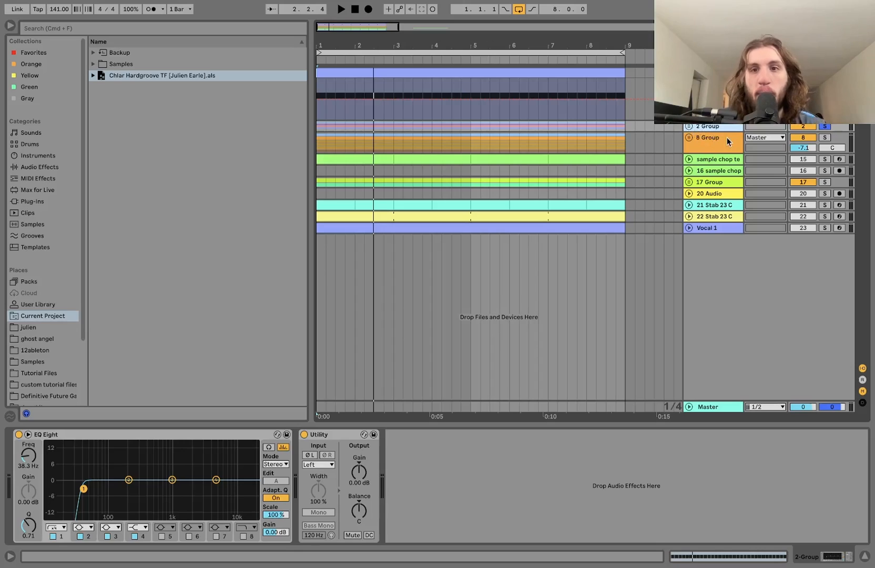
# Step: Play the soloed 8 Group and unfold it to show its ride, clap and hi-hat tracks
pyautogui.press('space')
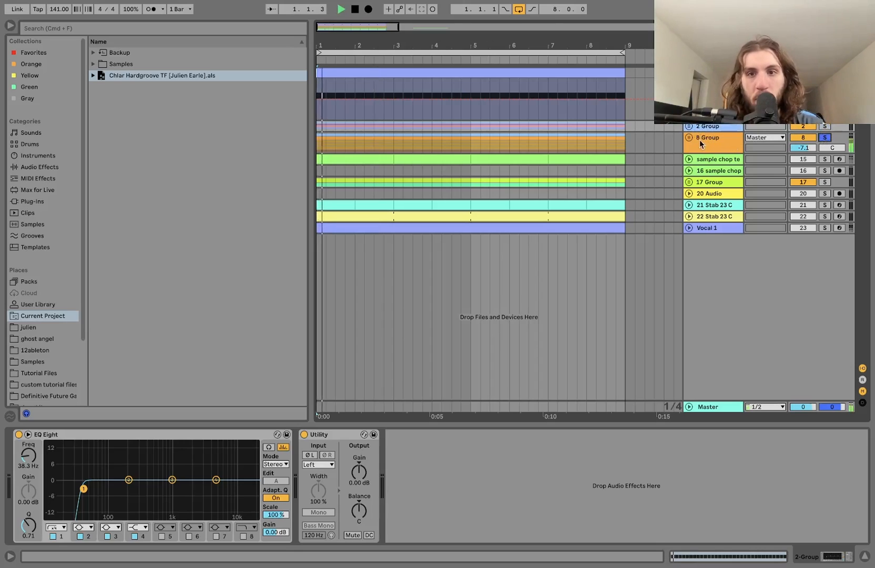
pyautogui.click(689, 137)
pyautogui.click(716, 82)
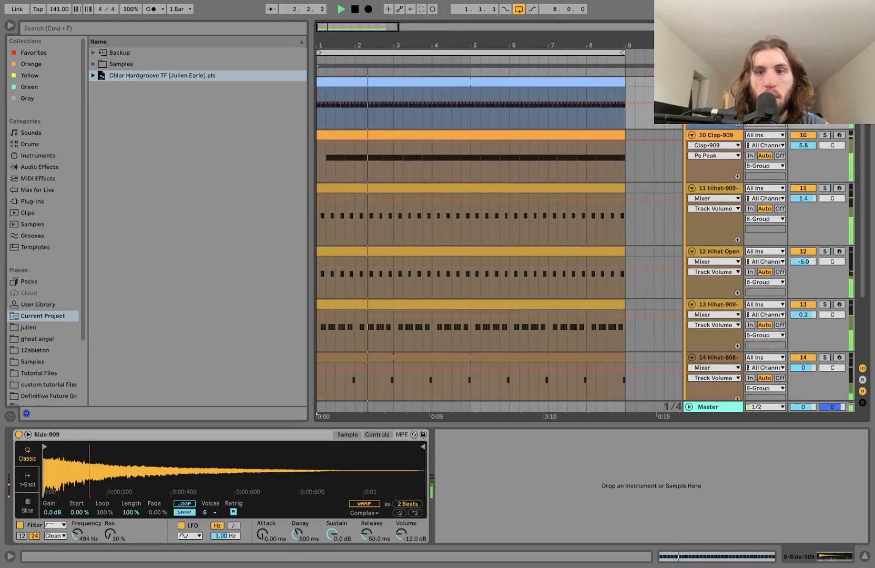
pyautogui.keyDown('shift'); pyautogui.click(716, 358); pyautogui.keyUp('shift')
pyautogui.press('u')
pyautogui.click(718, 236)
pyautogui.press('space')
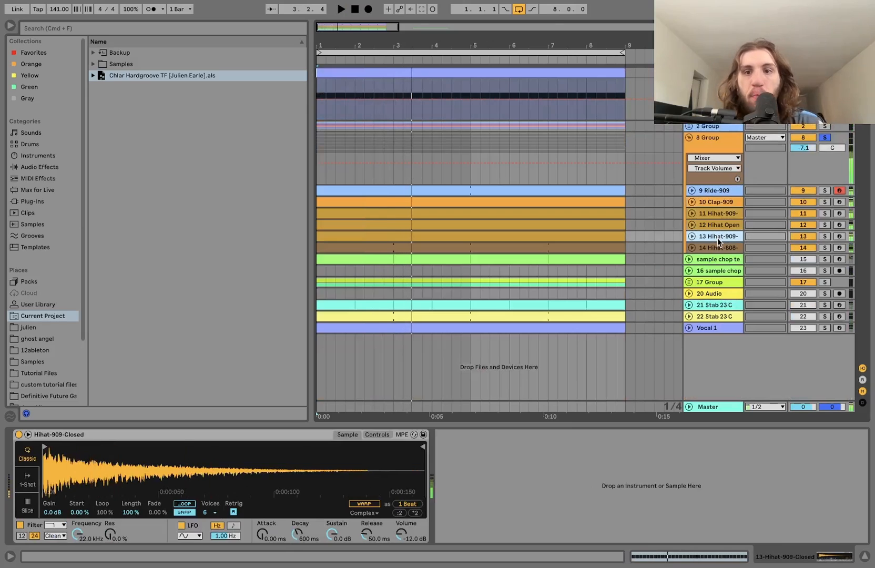
# Step: Expand the tracks inside the 8 Group and examine the Hihat-808 and Ride-909 patterns and samples
pyautogui.click(710, 207)
pyautogui.hotkey('alt', 'u')
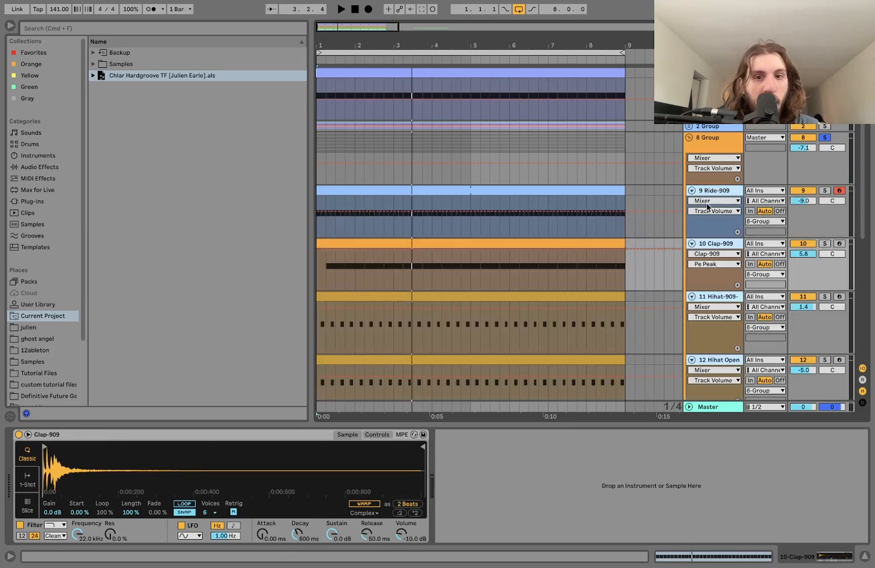
pyautogui.scroll(-10, 707, 202)
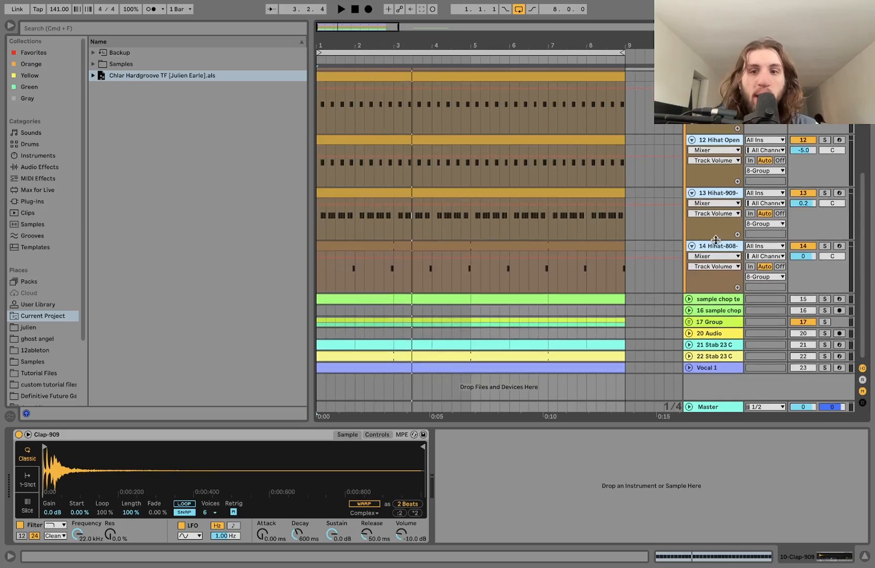
pyautogui.click(716, 247)
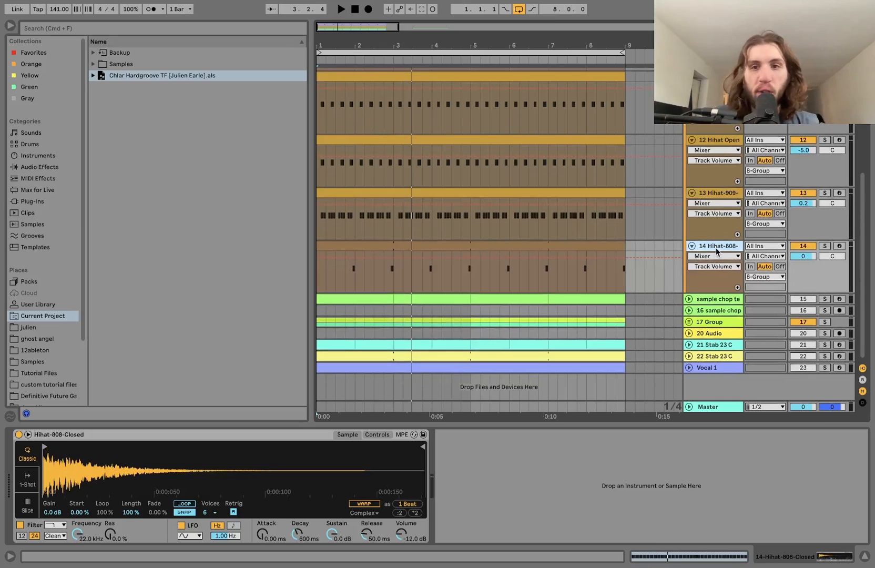
pyautogui.scroll(3, 717, 251)
pyautogui.scroll(5, 730, 180)
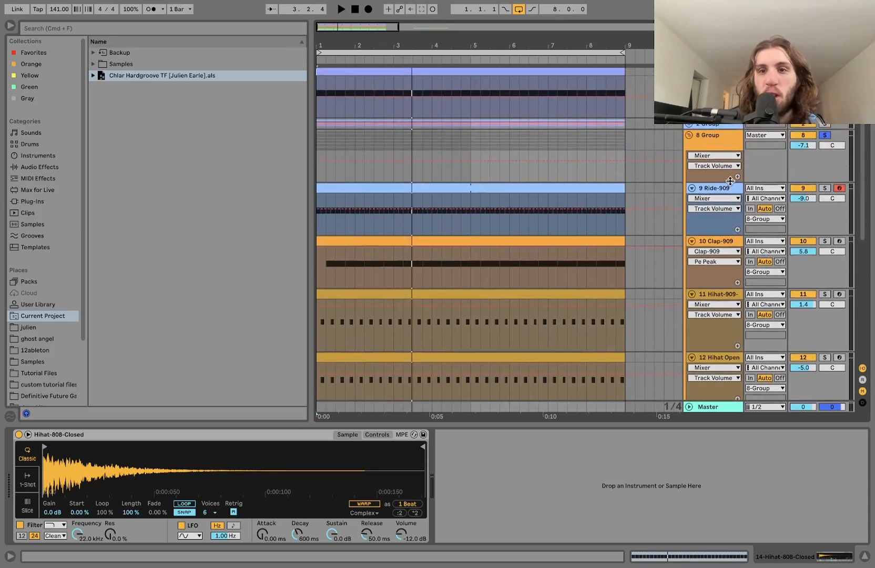
pyautogui.click(721, 189)
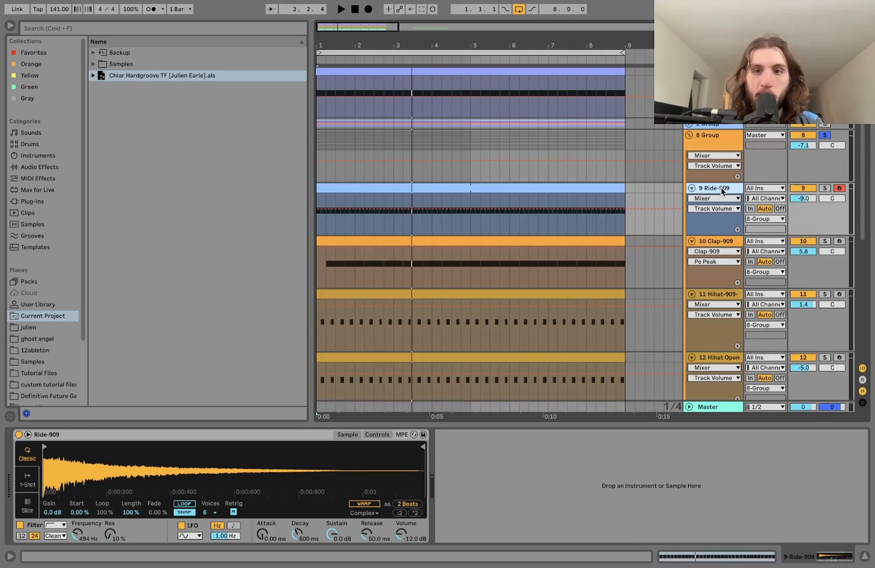
pyautogui.scroll(-3, 721, 189)
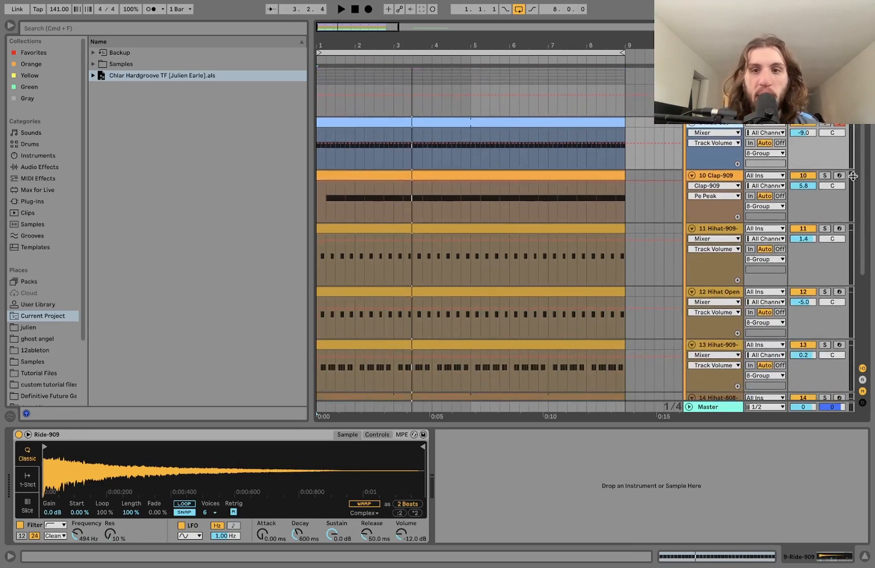
# Step: Audition the 9 Ride-909 track on its own
pyautogui.press('space')
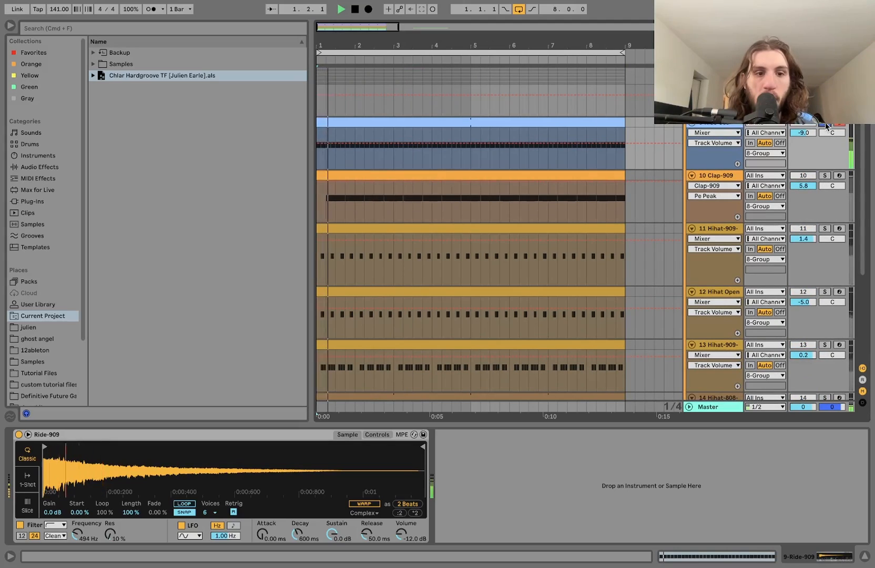
pyautogui.click(724, 107)
pyautogui.click(724, 125)
pyautogui.press('space')
pyautogui.scroll(3, 840, 148)
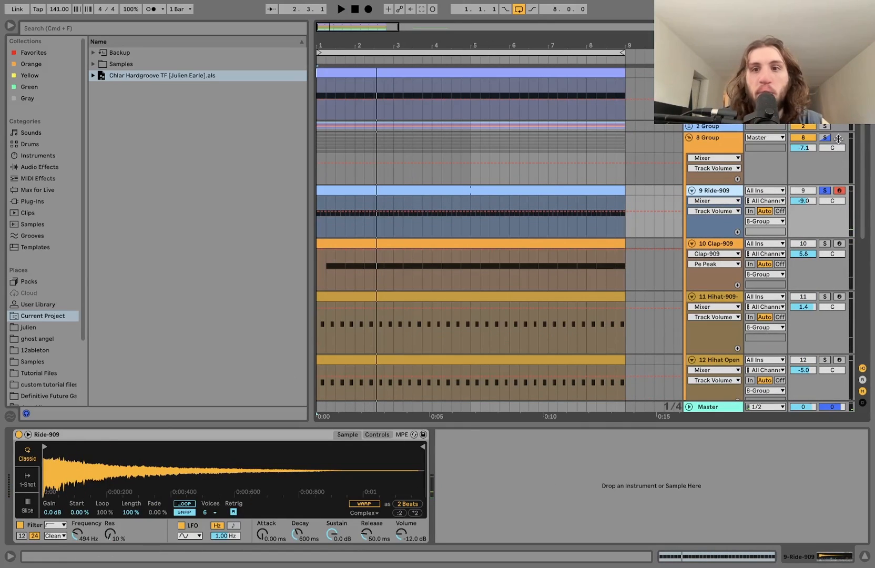
# Step: Play the soloed ride together with the 2 Group, and replay the ride without that group
pyautogui.click(819, 125)
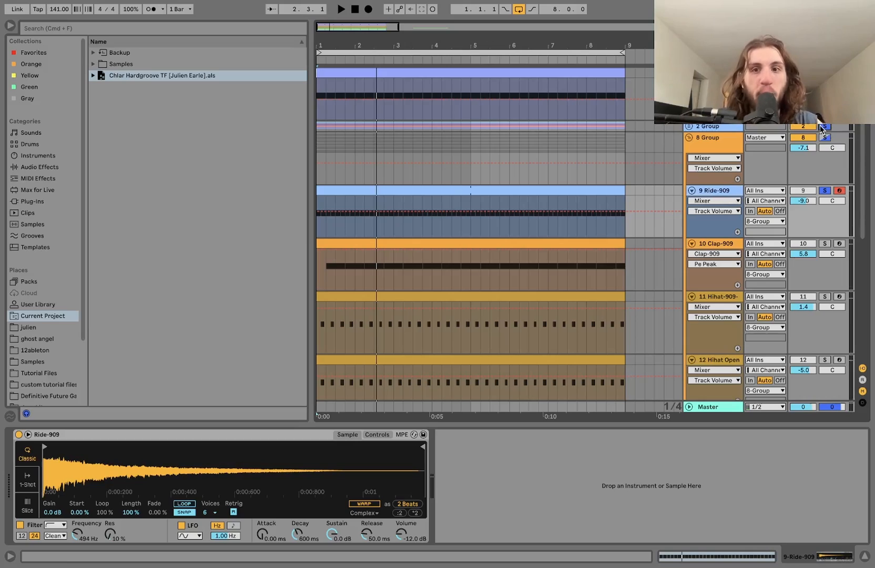
pyautogui.press('space')
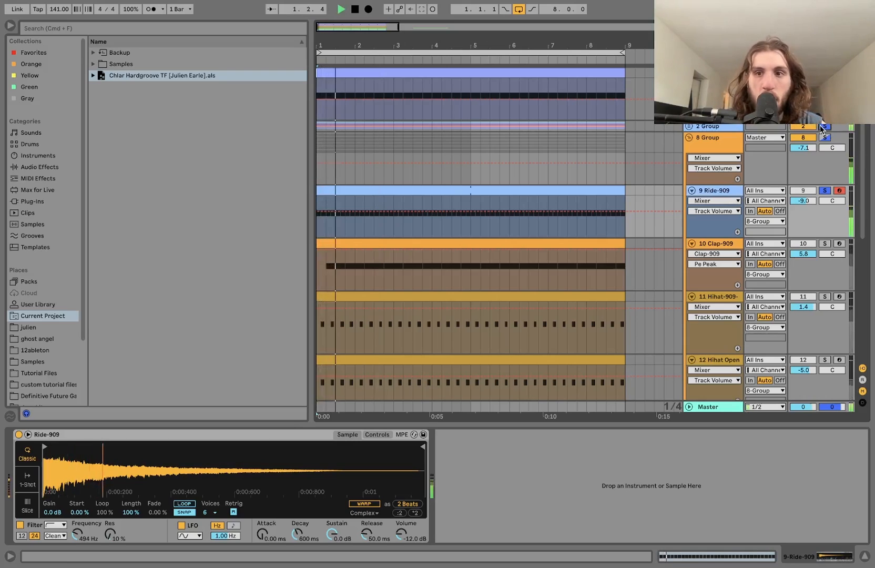
pyautogui.press('space')
pyautogui.click(820, 125)
pyautogui.press('space')
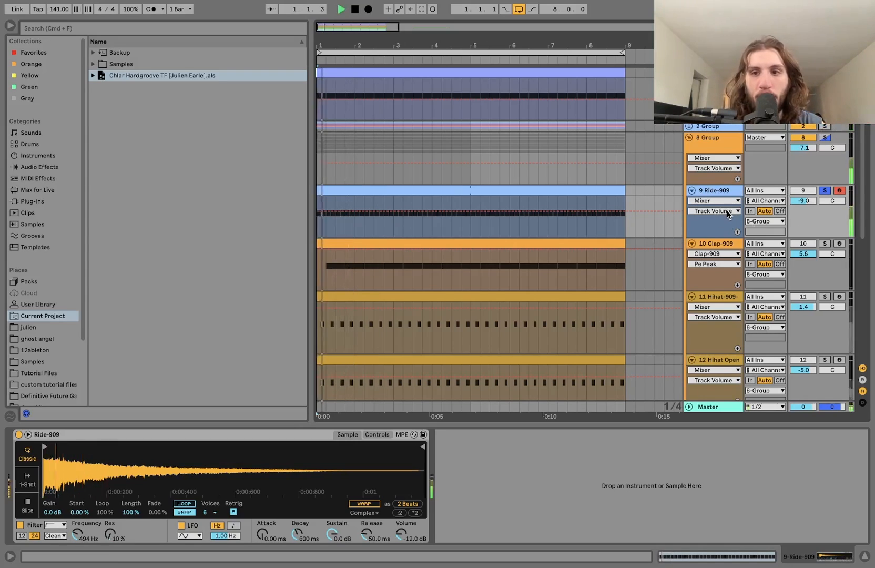
# Step: Solo the 10 Clap-909 track, examine its Simpler and clip, and play it from the loop start
pyautogui.click(727, 246)
pyautogui.click(822, 244)
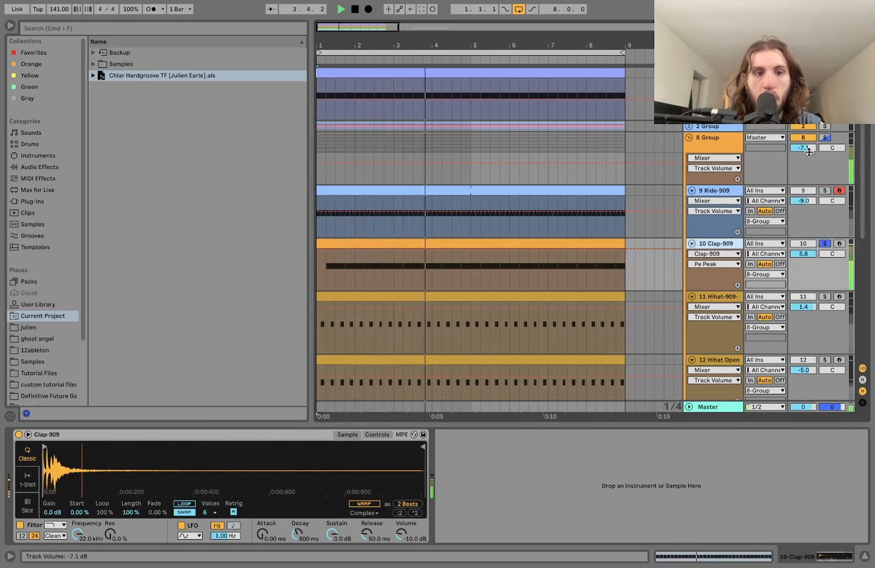
pyautogui.click(528, 244)
pyautogui.press('space')
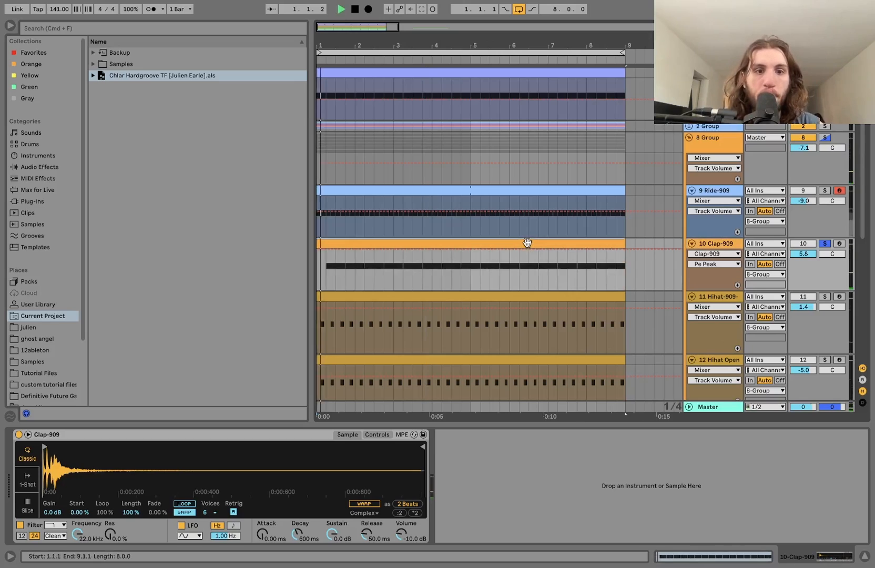
pyautogui.press('space')
# Step: Audition the 11 Hihat-909 track
pyautogui.scroll(-5, 756, 272)
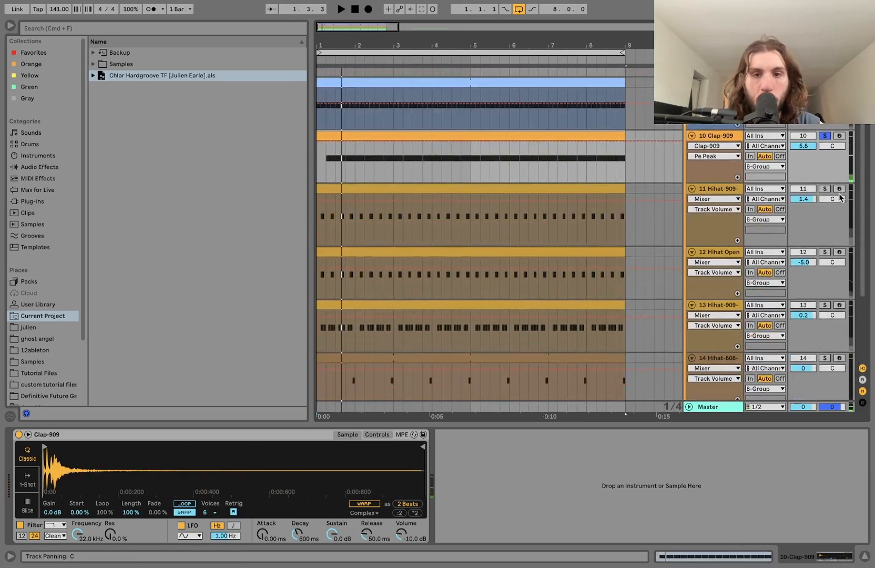
pyautogui.press('space')
pyautogui.scroll(-4, 825, 255)
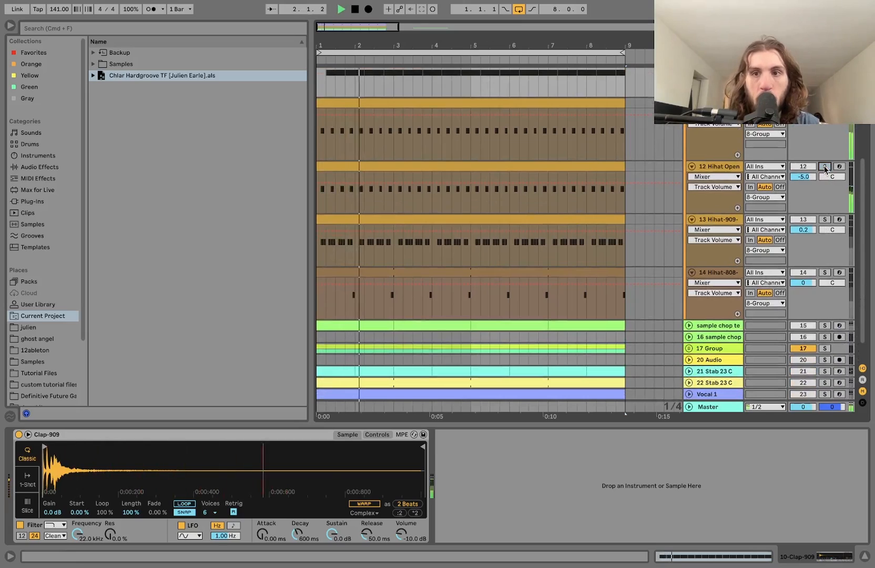
pyautogui.press('space')
# Step: Audition the 12 Hihat Open track and examine its open hi-hat sample
pyautogui.click(825, 166)
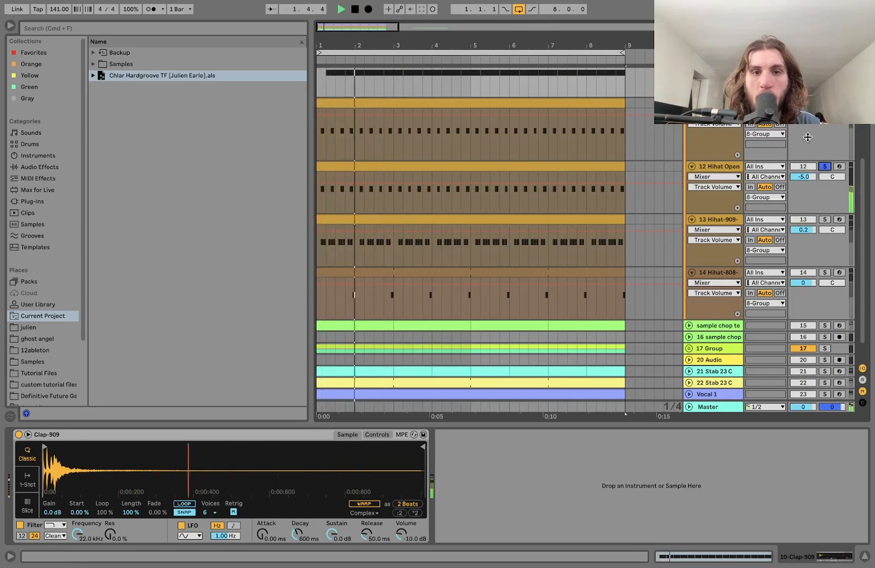
pyautogui.press('space')
pyautogui.click(721, 167)
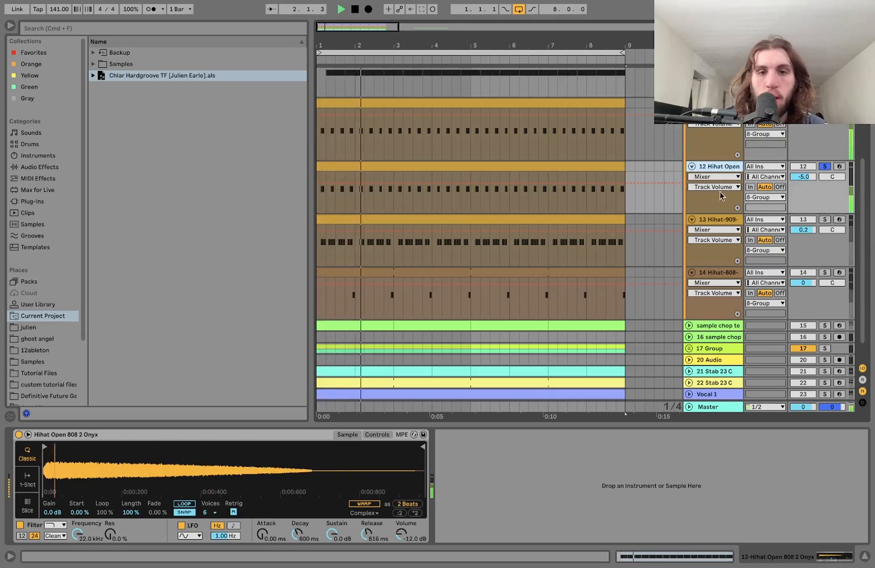
pyautogui.scroll(-2, 705, 261)
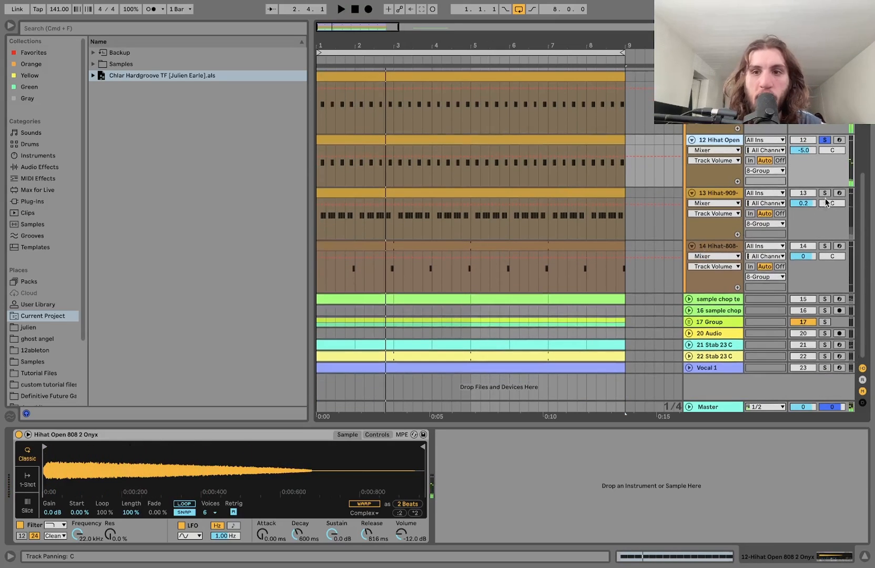
# Step: Solo the 13 Hihat-909 track and play its closed hi-hat pattern while viewing its clip and sample
pyautogui.click(826, 200)
pyautogui.press('Left')
pyautogui.press('space')
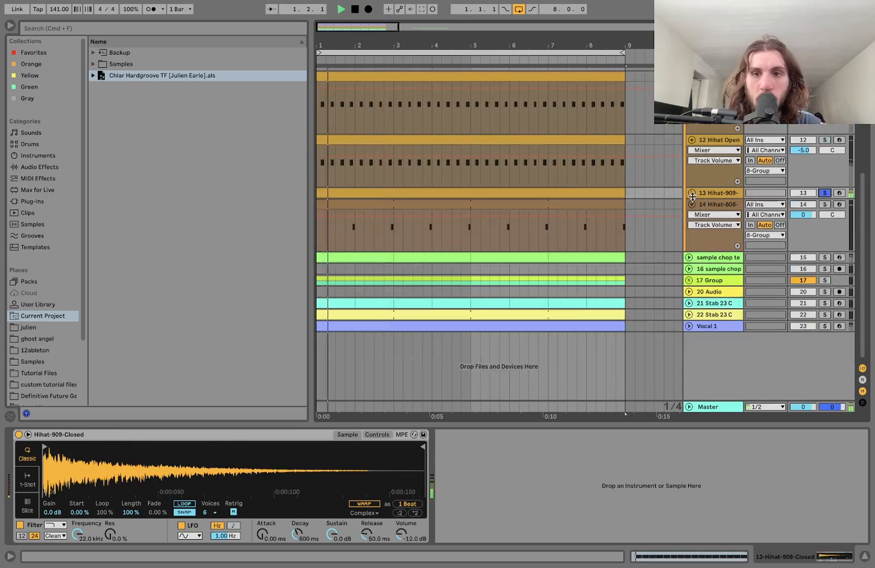
pyautogui.press('Right')
pyautogui.click(529, 195)
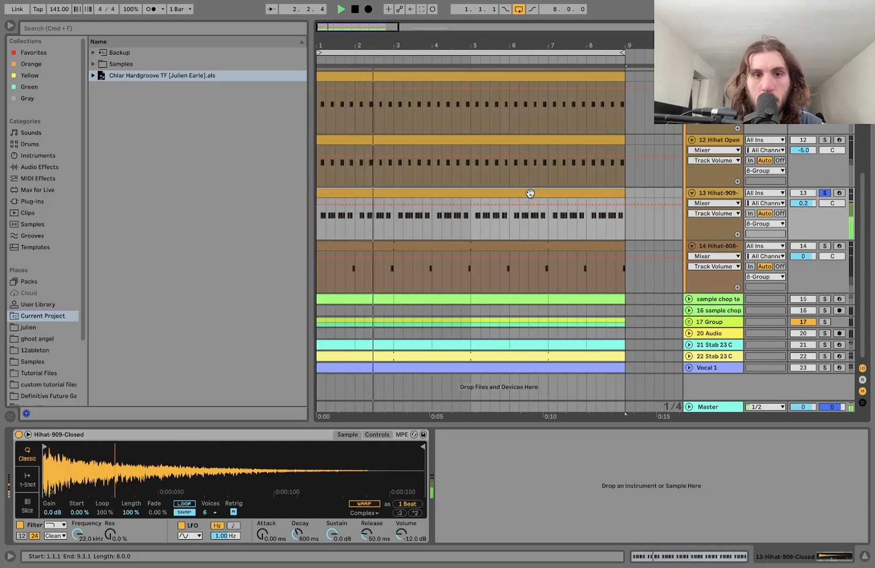
pyautogui.press('space')
pyautogui.press('space')
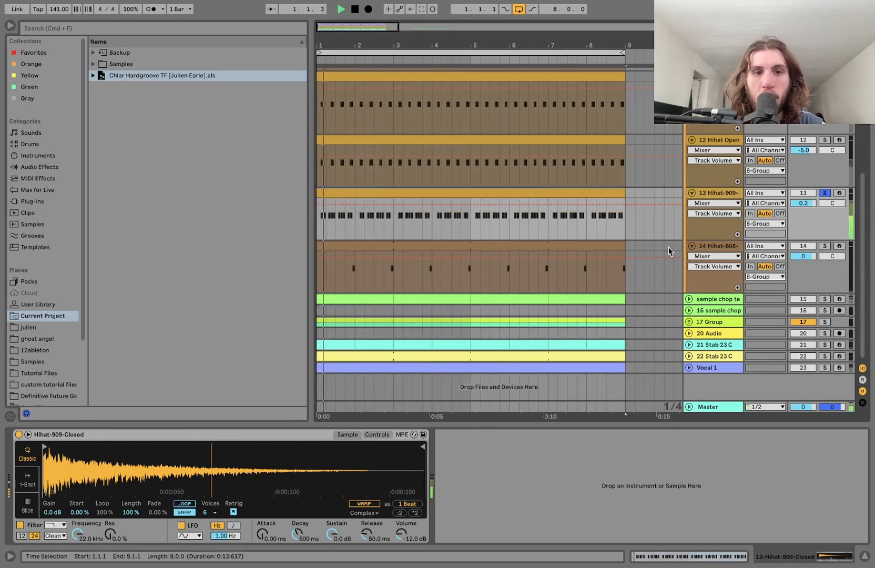
# Step: Audition the 14 Hihat-808 track alone, and together with 13 Hihat-909 from position 3.4.1
pyautogui.click(825, 246)
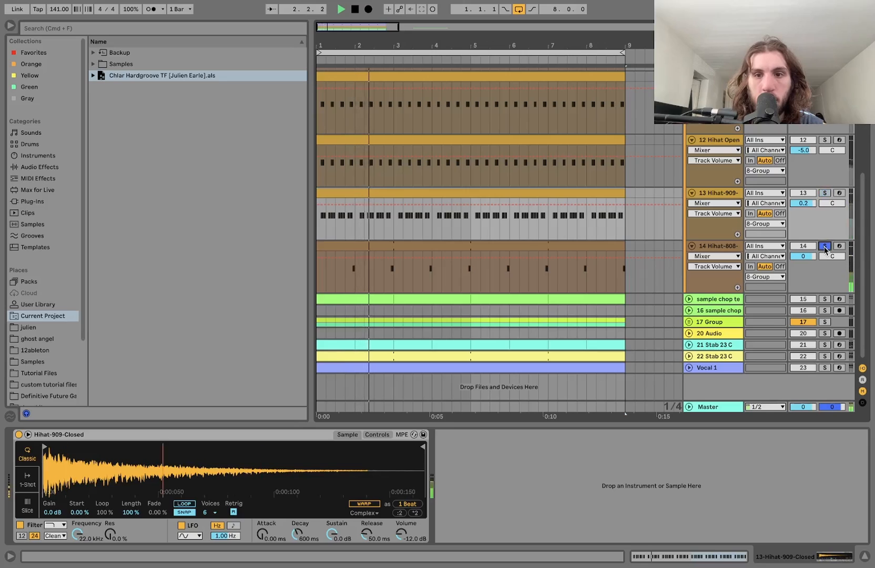
pyautogui.press('space')
pyautogui.click(420, 278)
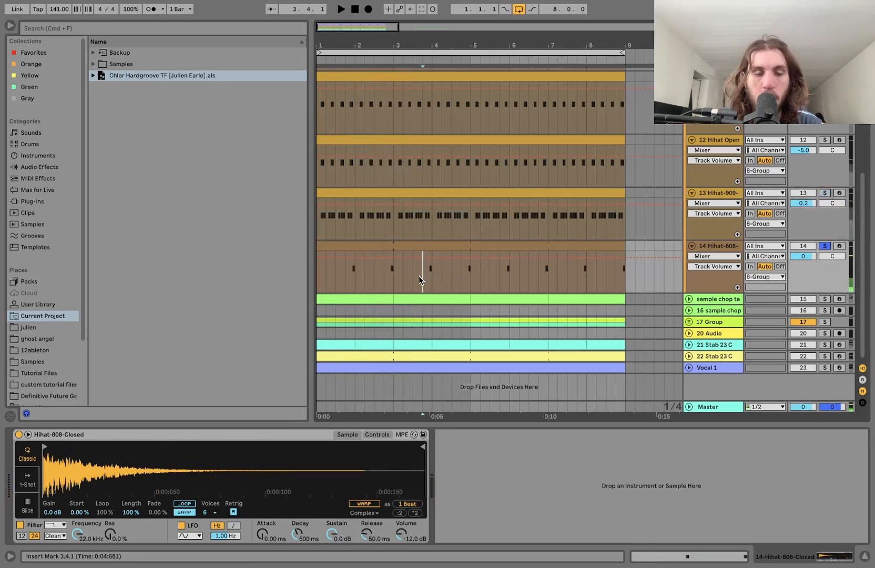
pyautogui.scroll(3, 449, 275)
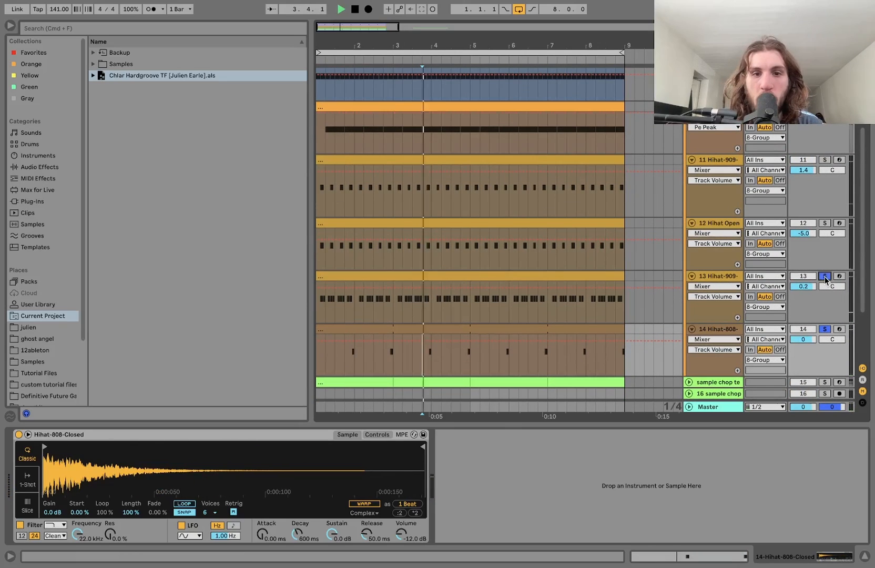
pyautogui.press('space')
pyautogui.press('space')
pyautogui.press('space')
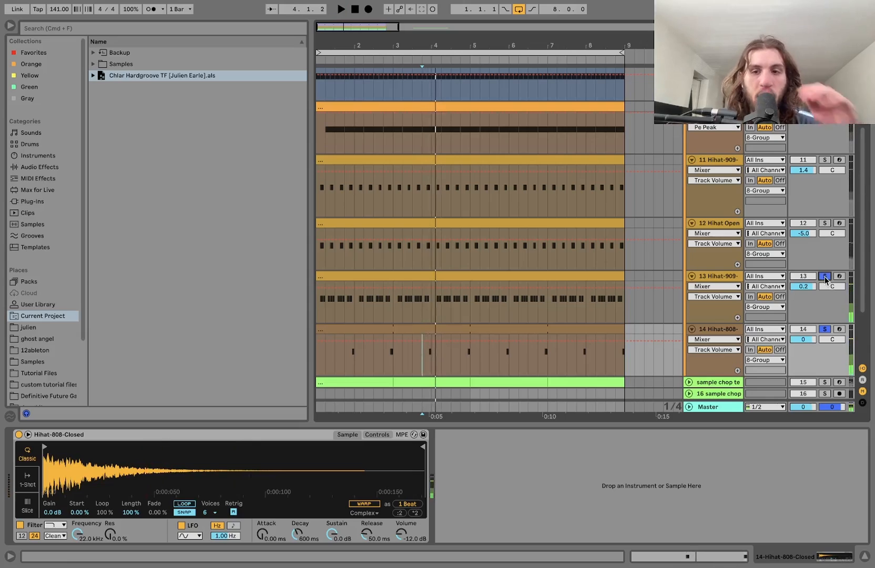
# Step: Solo the 8 Group and compare its playback with the Drum Buss switched off and on
pyautogui.scroll(5, 800, 237)
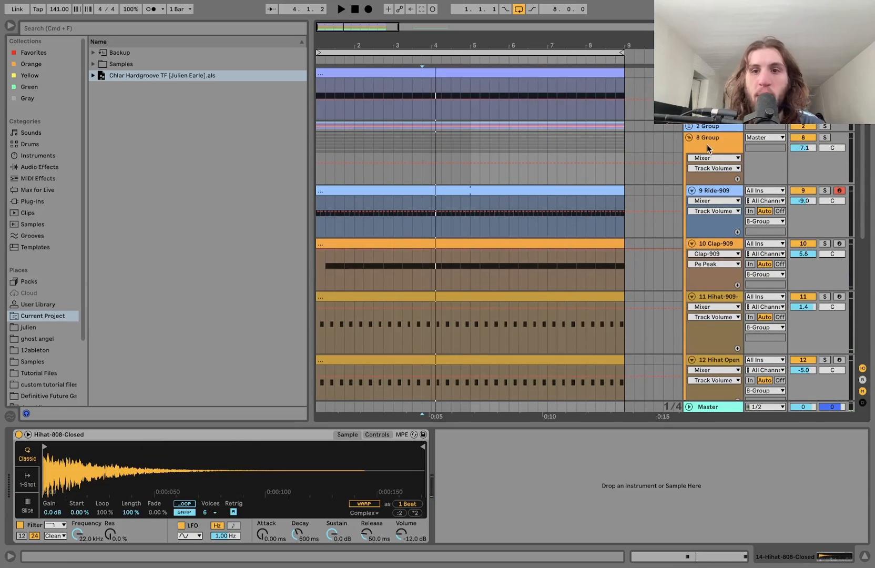
pyautogui.click(777, 139)
pyautogui.click(830, 142)
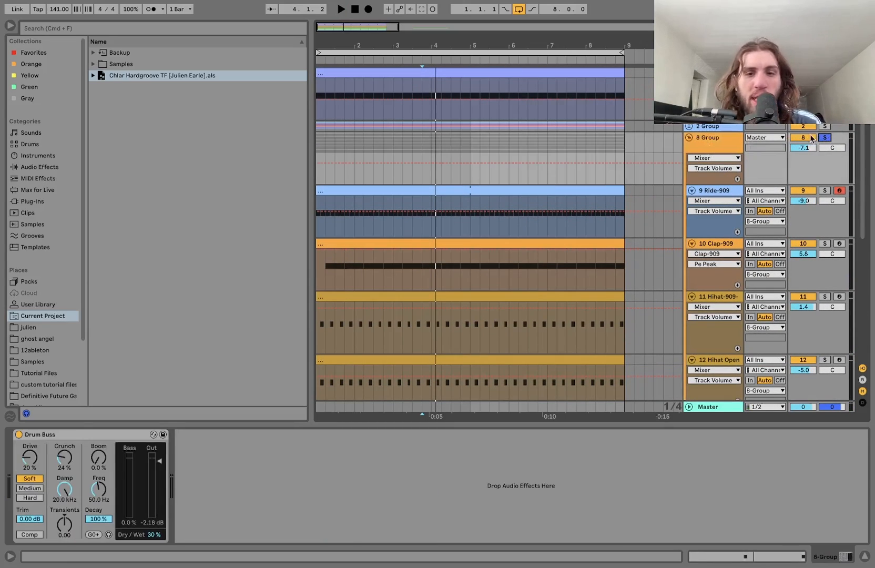
pyautogui.click(20, 435)
pyautogui.press('space')
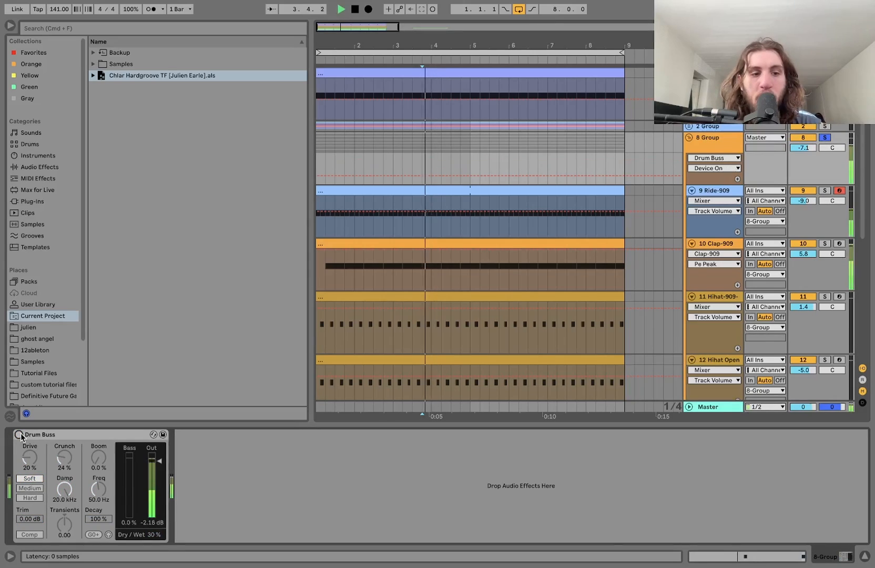
pyautogui.click(20, 435)
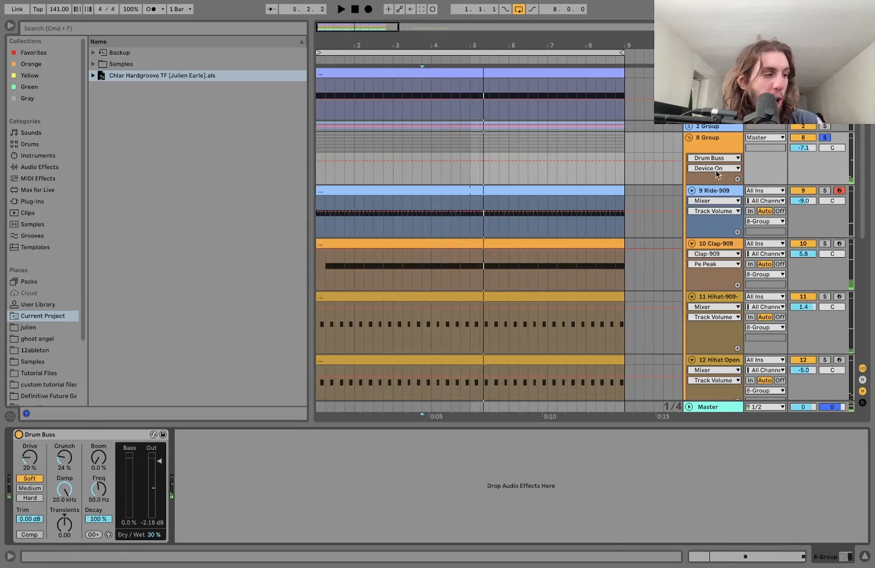
# Step: Collapse the six tracks inside the 8 Group and fold the group
pyautogui.click(720, 190)
pyautogui.hotkey('shift', 'Down')
pyautogui.hotkey('shift', 'Down')
pyautogui.hotkey('shift', 'Down')
pyautogui.hotkey('shift', 'Down')
pyautogui.hotkey('shift', 'Down')
pyautogui.press('u')
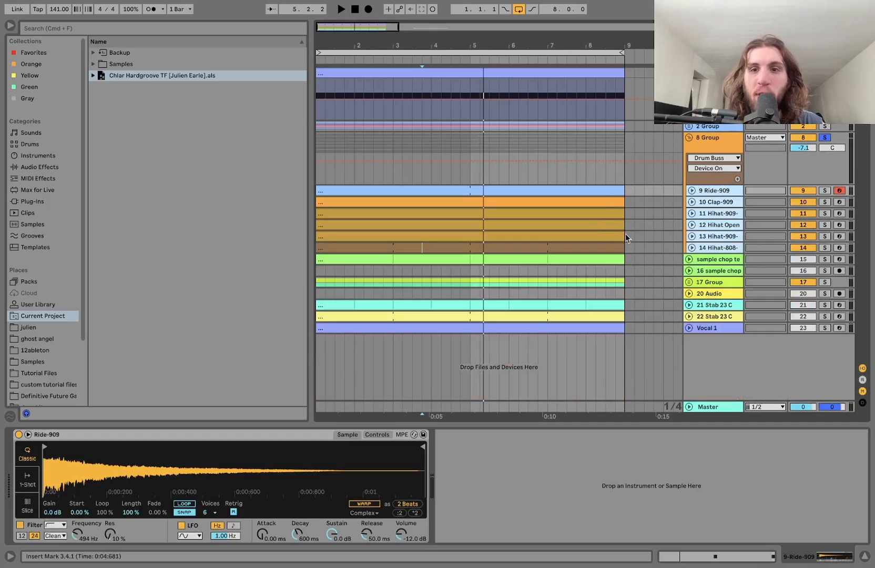
pyautogui.click(688, 138)
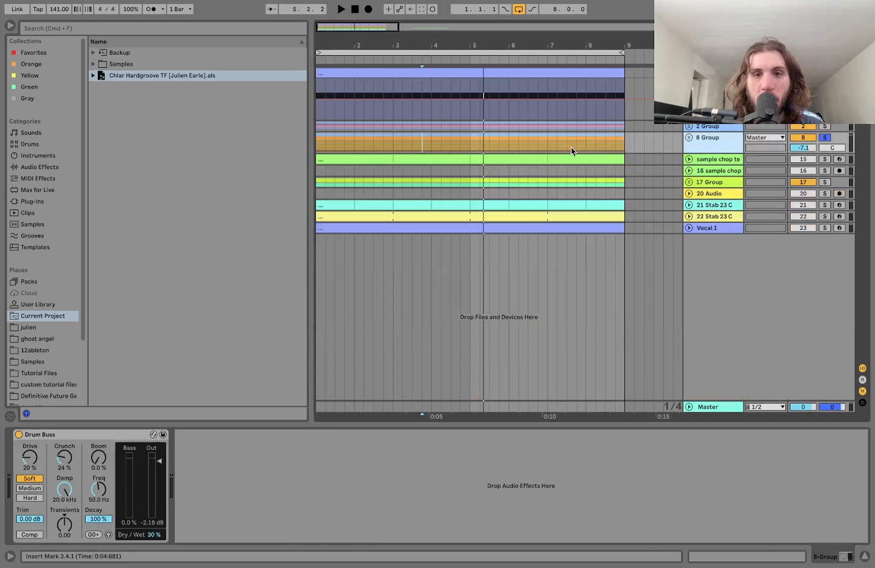
# Step: Solo the sample chop MIDI track 15, play it from 1.1.1 and unfold it to view its note pattern
pyautogui.click(372, 160)
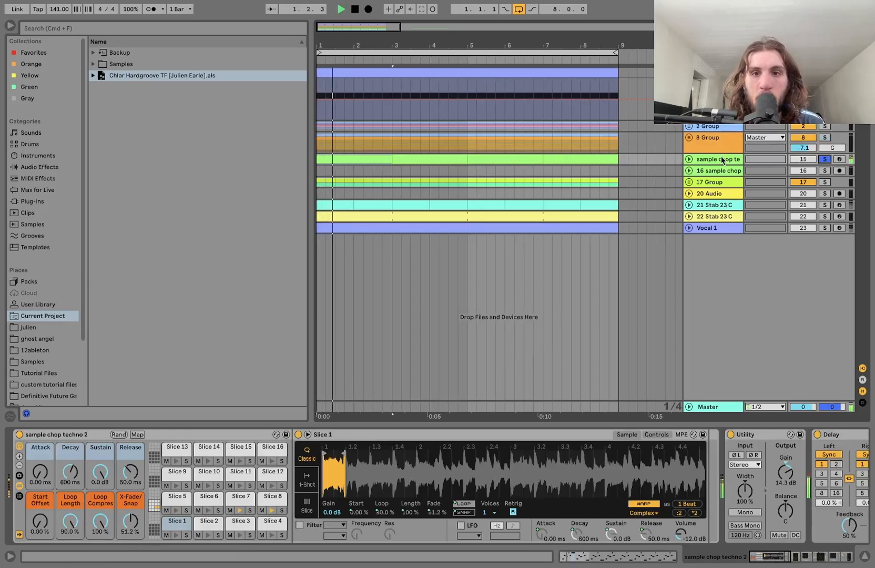
pyautogui.click(689, 159)
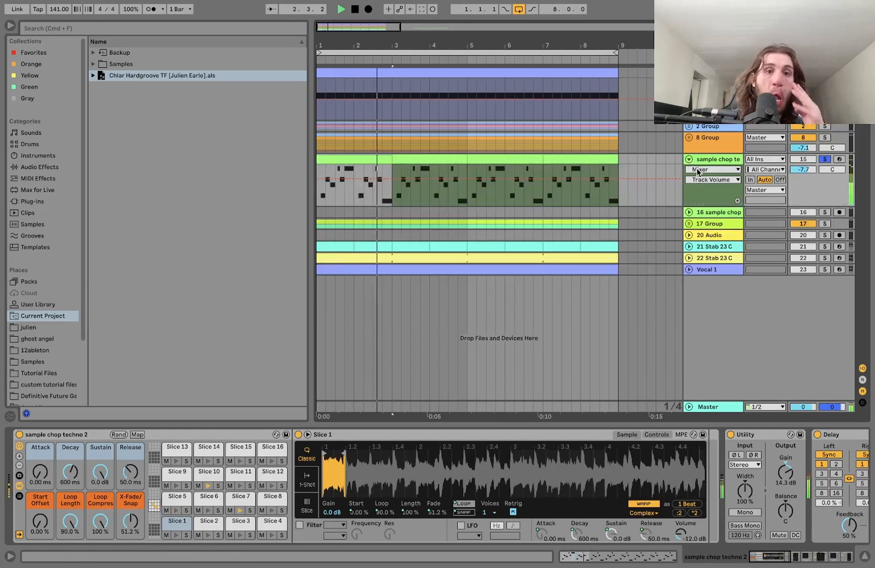
pyautogui.scroll(-3, 507, 220)
pyautogui.scroll(-2, 508, 220)
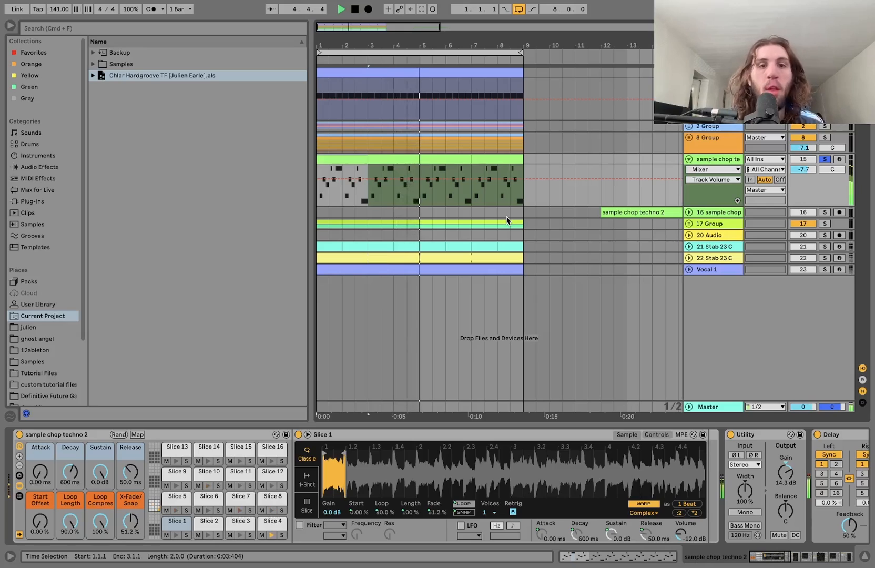
# Step: Solo the 16 sample chop audio track, unfold it and play its source clip from 12.1.1
pyautogui.click(623, 215)
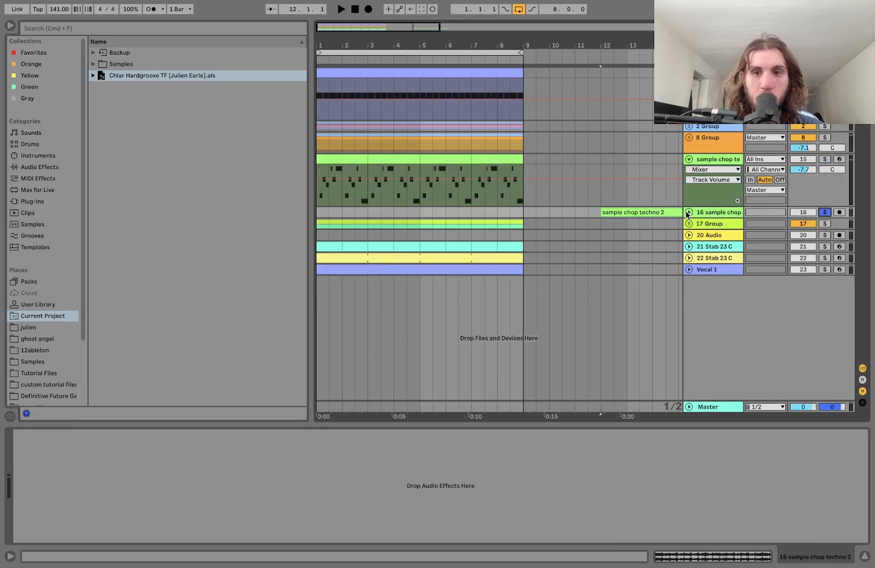
pyautogui.click(688, 212)
pyautogui.press('space')
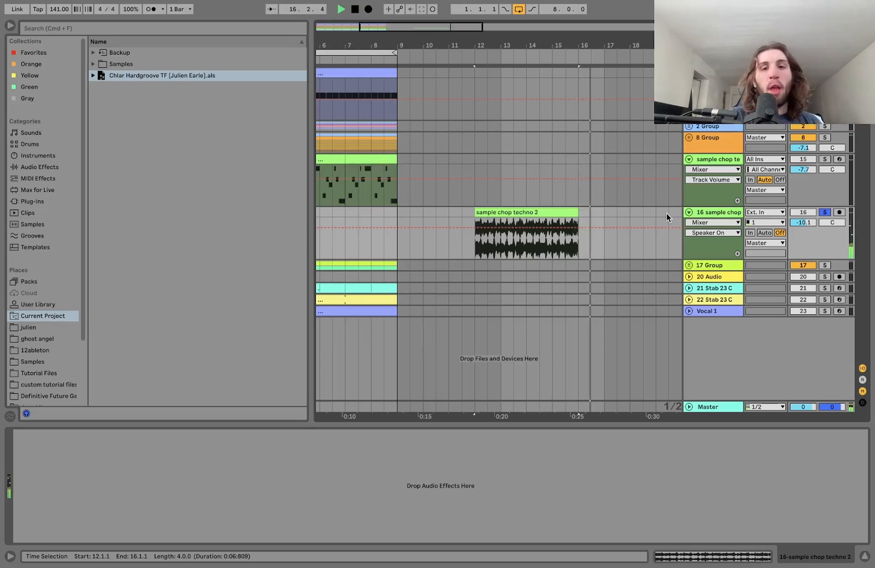
pyautogui.press('space')
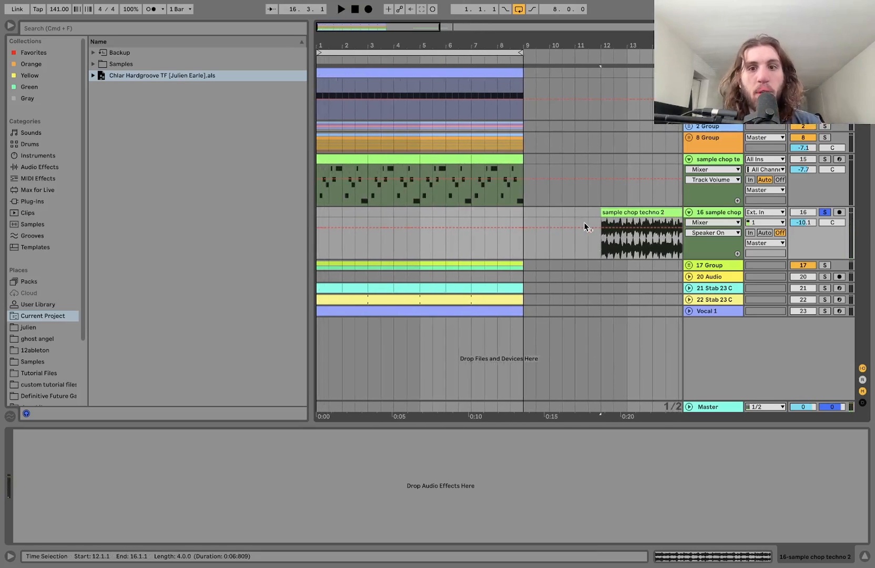
# Step: Slice the sample chop techno 2 audio clip to a new MIDI track with one slice per 1/4 note
pyautogui.scroll(-5, 638, 249)
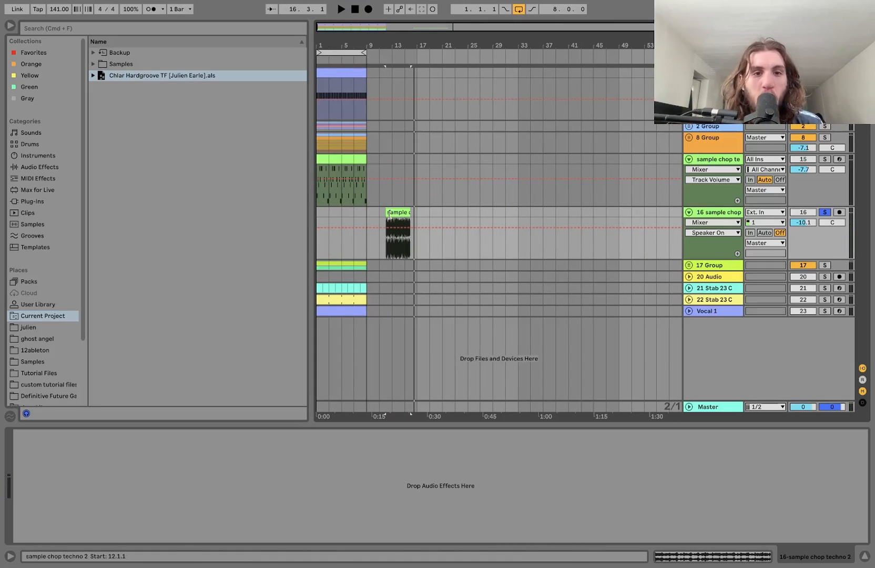
pyautogui.scroll(5, 388, 213)
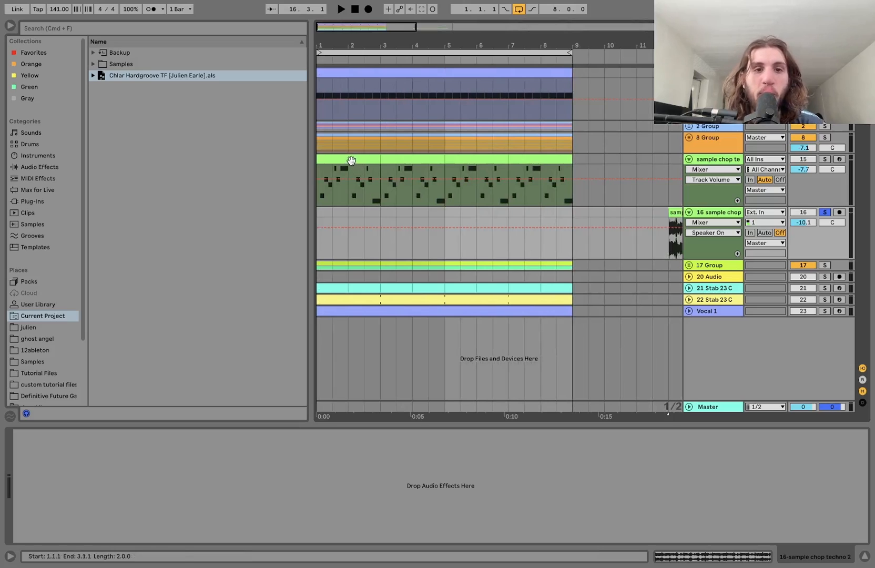
pyautogui.hscroll(4, 537, 213)
pyautogui.click(582, 211)
pyautogui.rightClick(585, 212)
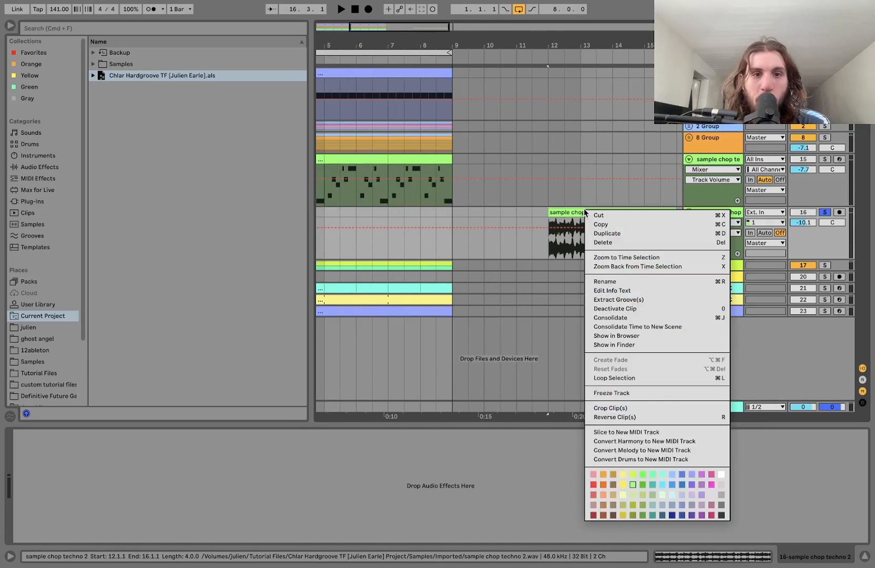
pyautogui.click(633, 433)
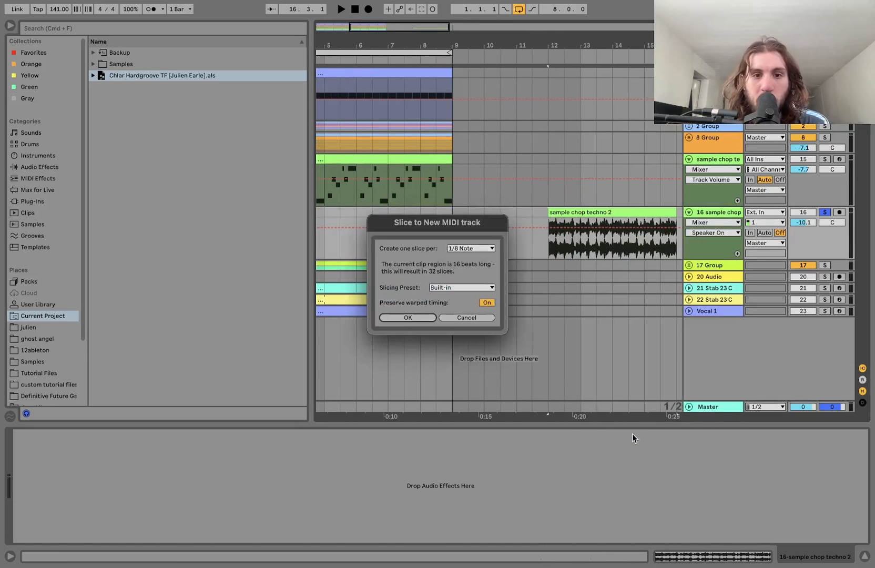
pyautogui.click(462, 249)
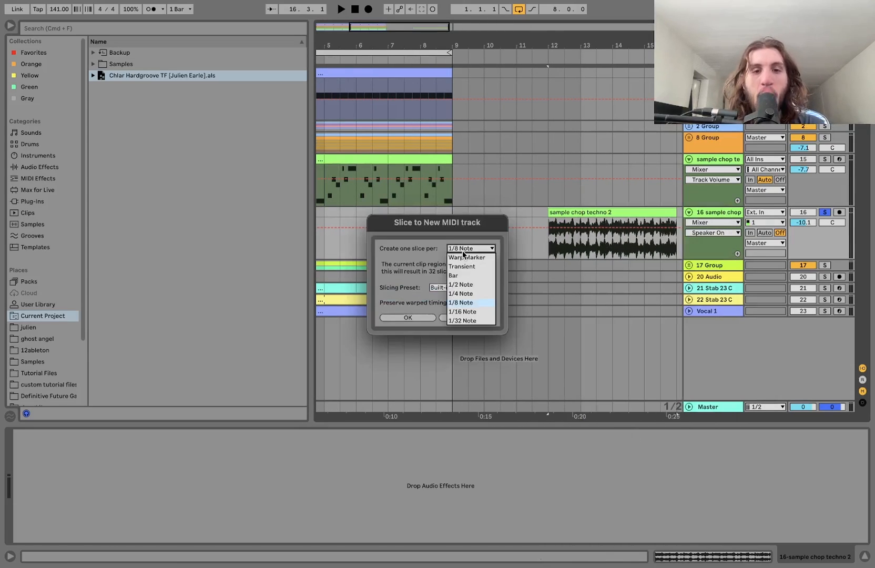
pyautogui.click(456, 295)
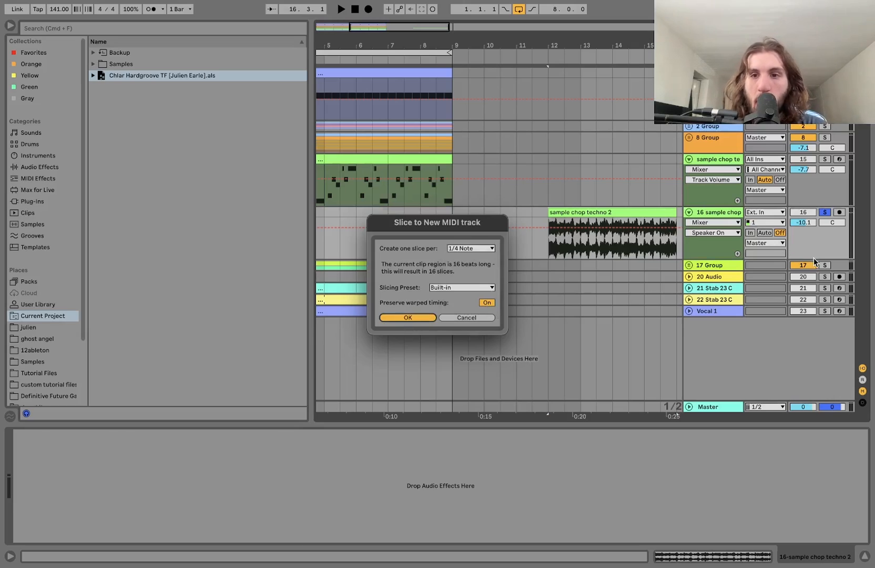
pyautogui.press('Return')
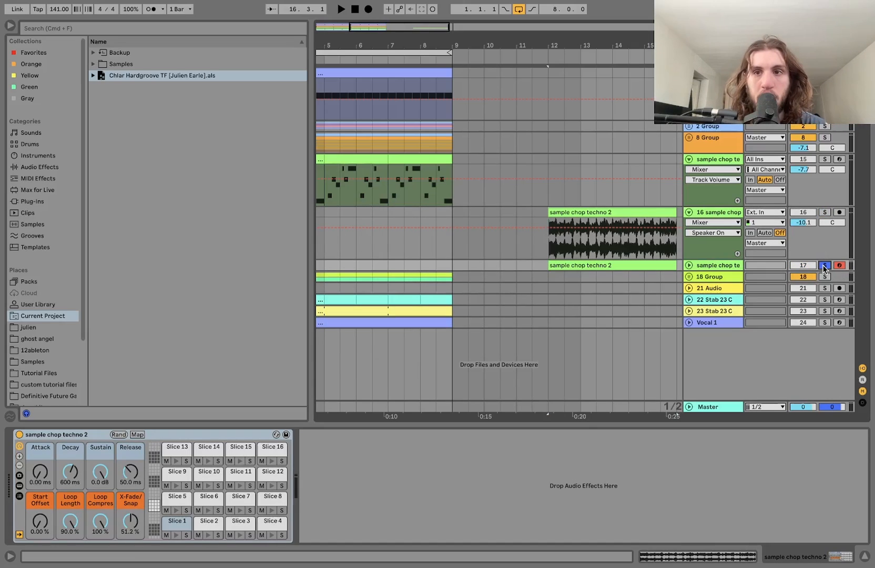
# Step: Solo the new sliced track and play several of its drum rack slices live, including Slices 1, 5 and 8
pyautogui.press('z')
pyautogui.press('a')
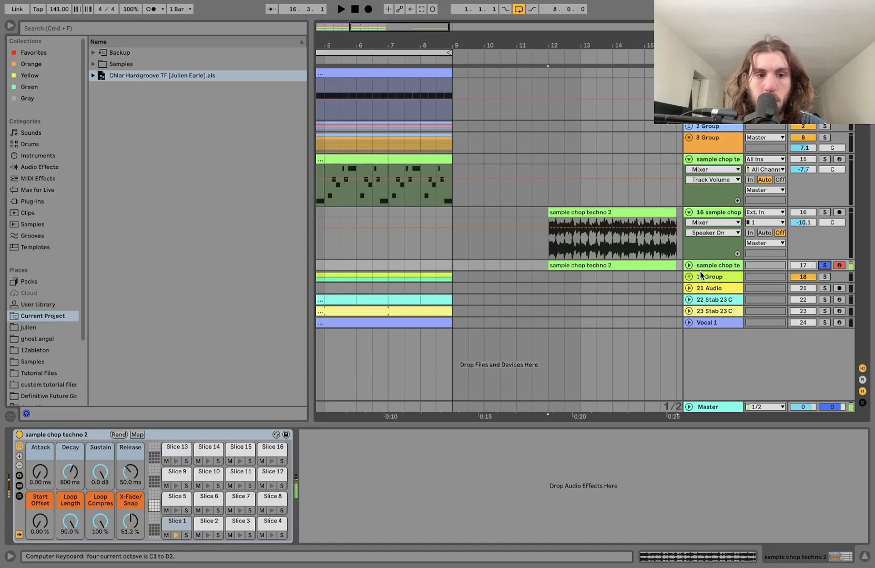
pyautogui.press('w')
pyautogui.press('s')
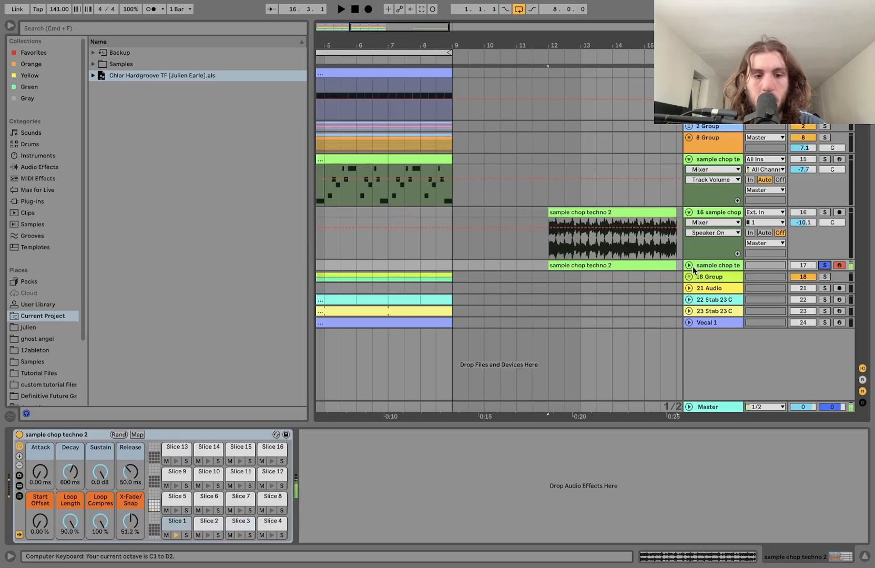
pyautogui.press('s')
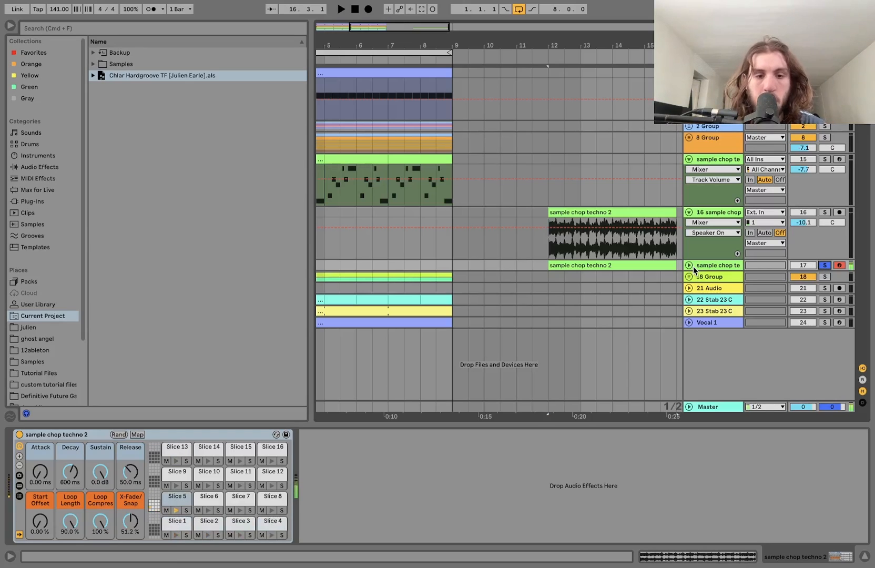
pyautogui.press('t')
pyautogui.press('g')
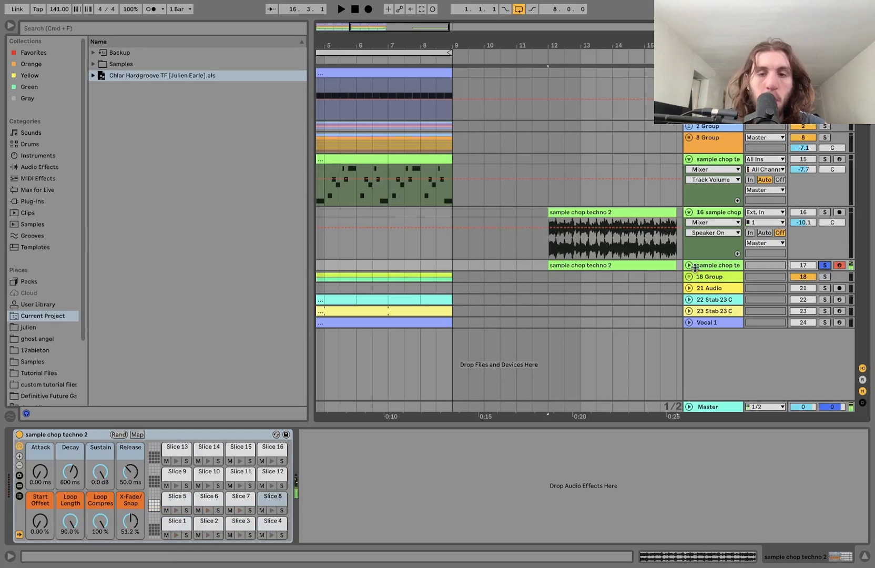
# Step: Unfold the newly sliced track to view its stepped MIDI notes and delete the track
pyautogui.click(689, 265)
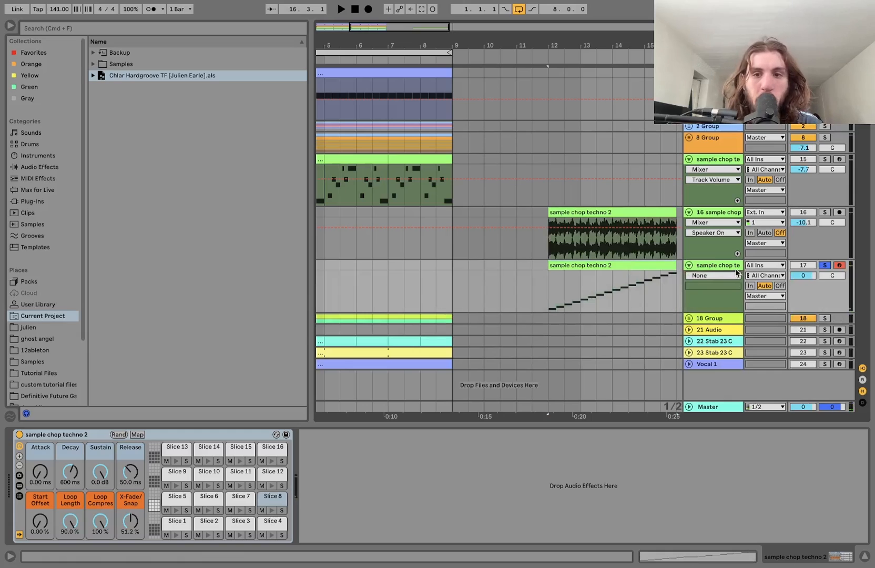
pyautogui.press('BackSpace')
# Step: Solo the original sample chop track 15 and play its first two bars while viewing its device chain
pyautogui.click(430, 164)
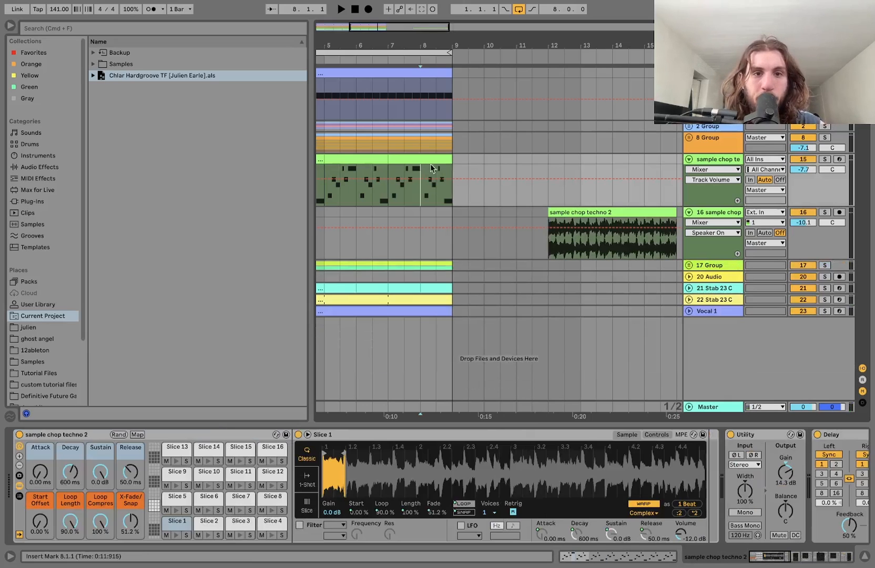
pyautogui.hscroll(-5, 523, 181)
pyautogui.press('0')
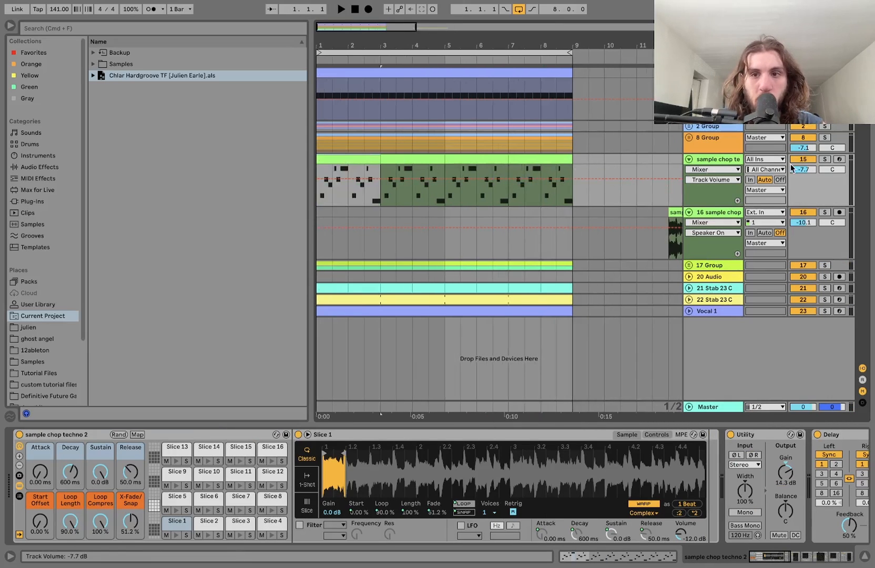
pyautogui.click(824, 159)
pyautogui.hscroll(15, 683, 453)
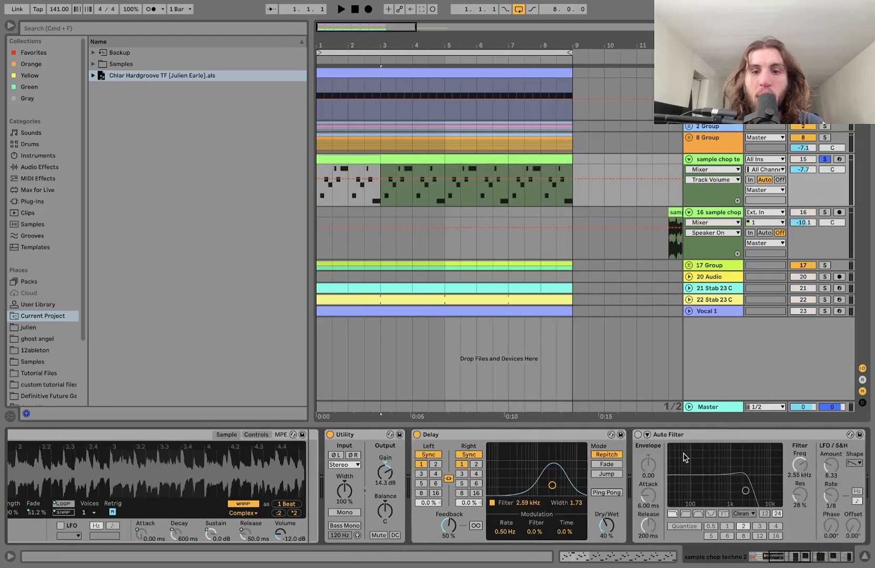
pyautogui.hscroll(-15, 683, 453)
pyautogui.press('space')
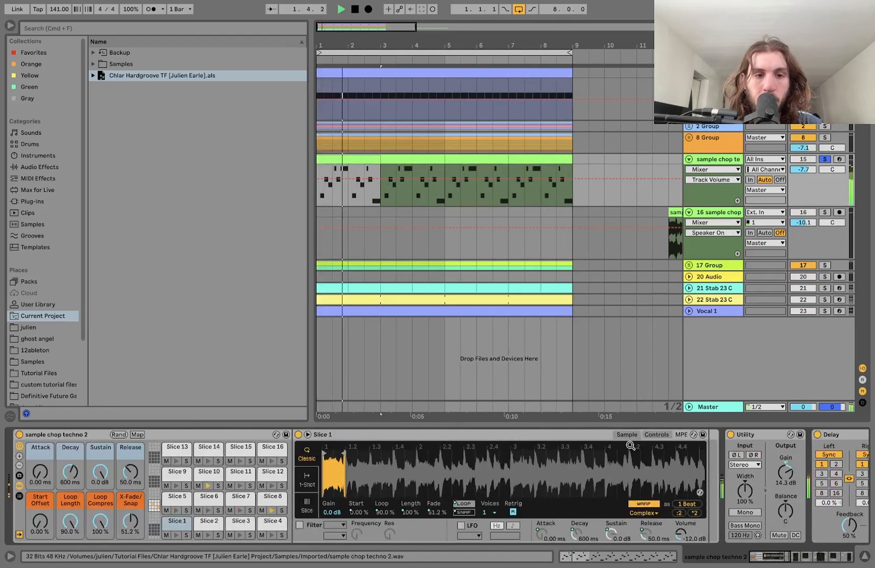
# Step: Show the Controls view of the Slice 1 sampler and replay the sample chop pattern
pyautogui.hscroll(3, 479, 468)
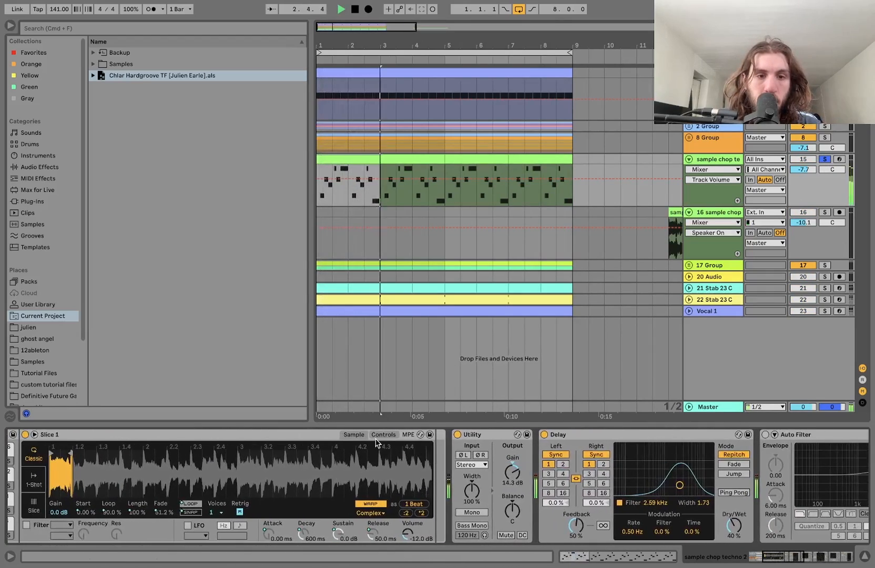
pyautogui.click(377, 435)
pyautogui.press('space')
pyautogui.press('space')
pyautogui.hscroll(-20, 383, 462)
pyautogui.press('space')
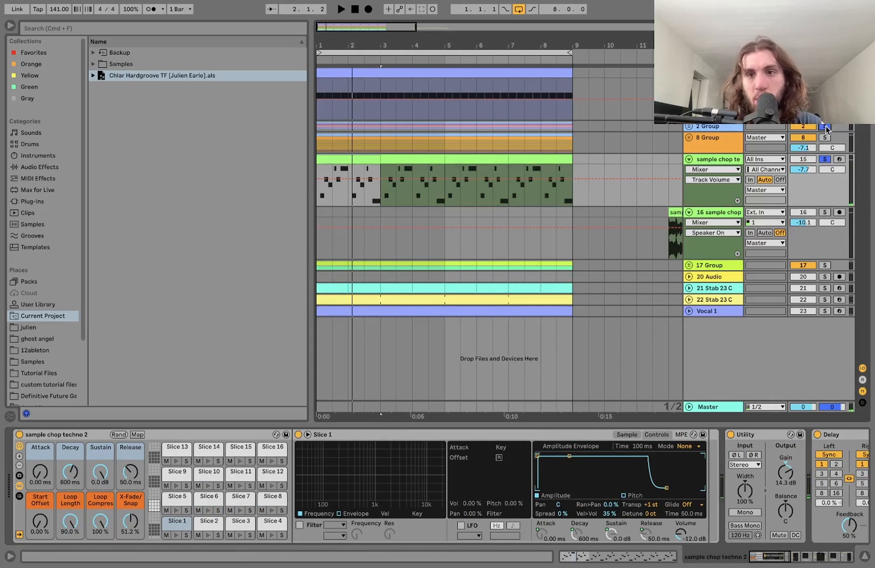
# Step: Audition the sample chop track together with the soloed 2 Group
pyautogui.press('space')
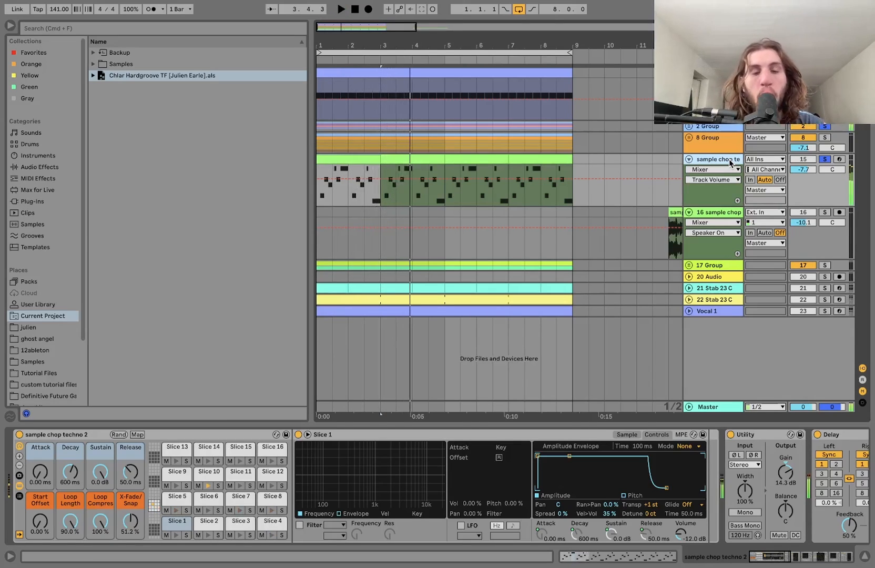
pyautogui.click(689, 265)
pyautogui.click(690, 266)
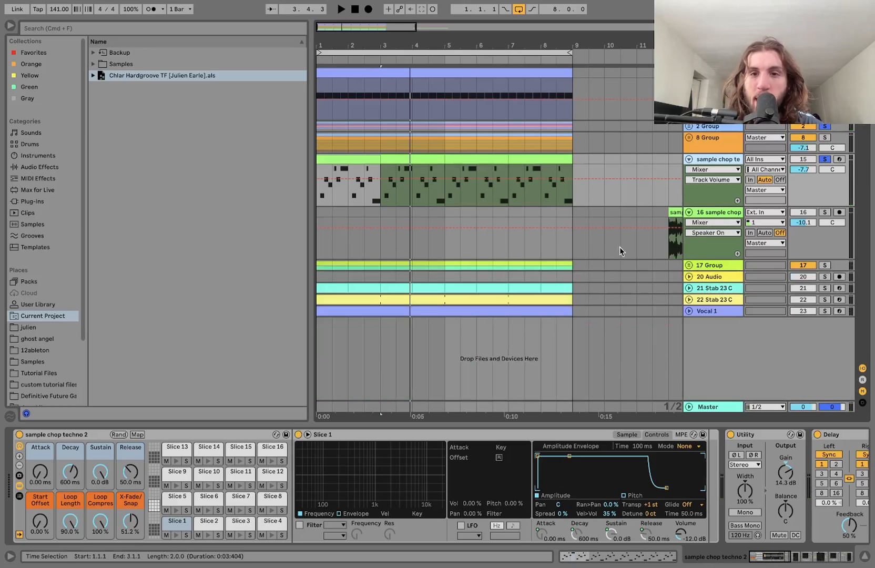
# Step: Play the sample chop track alone and examine its Utility, Delay, Auto Filter, Echo and sidechain Compressor effects
pyautogui.press('space')
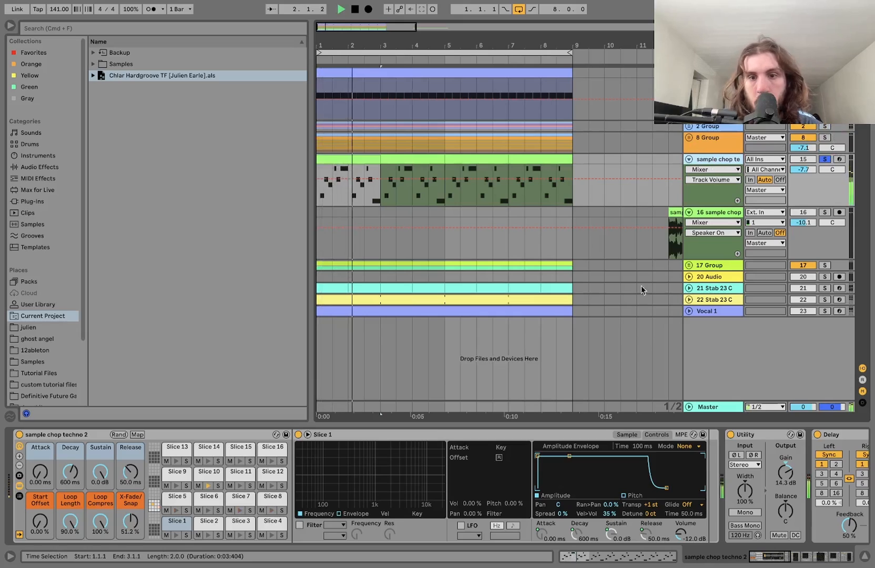
pyautogui.press('space')
pyautogui.hscroll(10, 440, 486)
pyautogui.hscroll(10, 440, 486)
pyautogui.hscroll(-10, 440, 486)
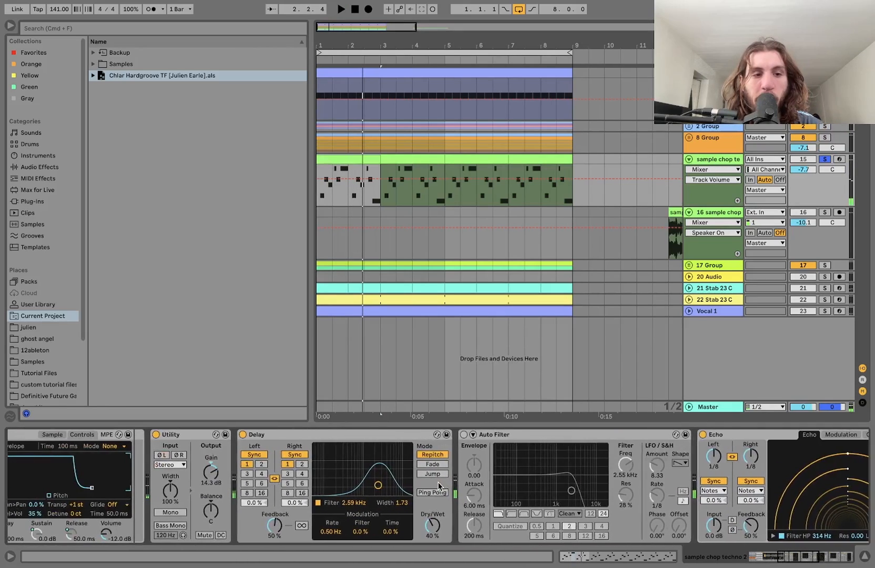
pyautogui.hscroll(2, 440, 487)
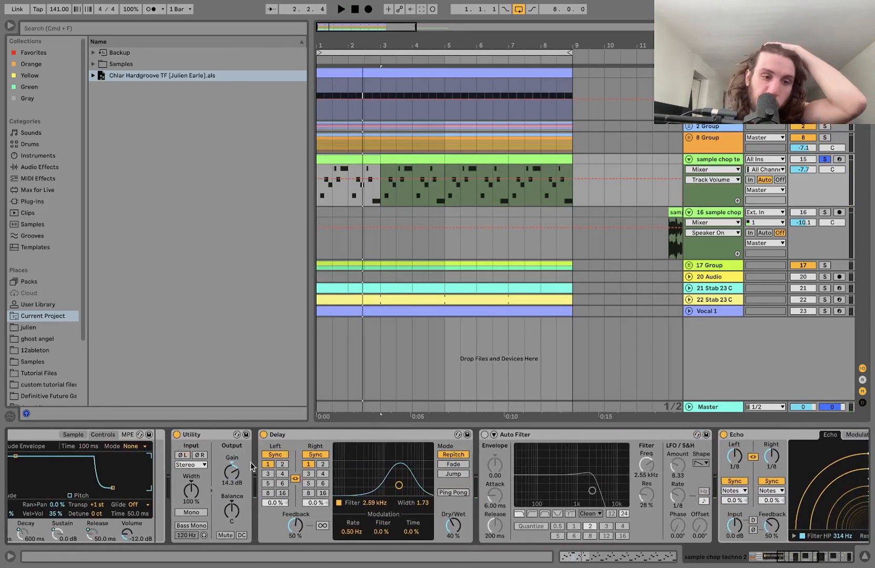
pyautogui.hscroll(10, 306, 461)
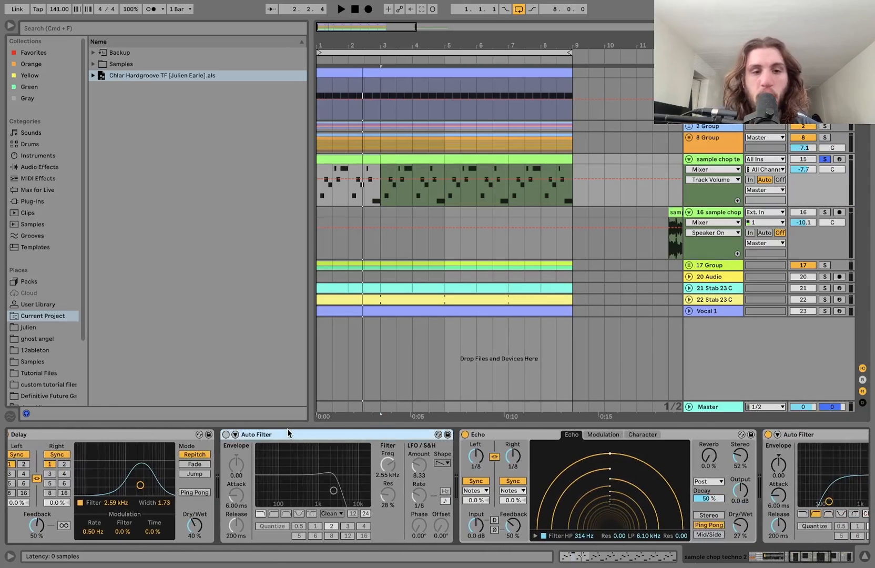
pyautogui.hscroll(15, 288, 435)
pyautogui.press('space')
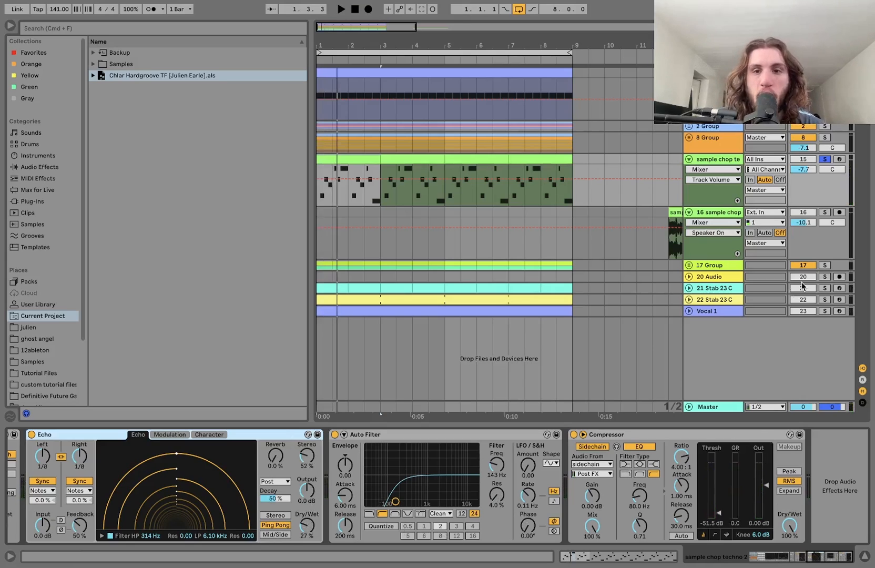
# Step: Solo the 17 Group, play it from 1.1.1 and unfold it to view its two stab tracks
pyautogui.click(825, 265)
pyautogui.press('space')
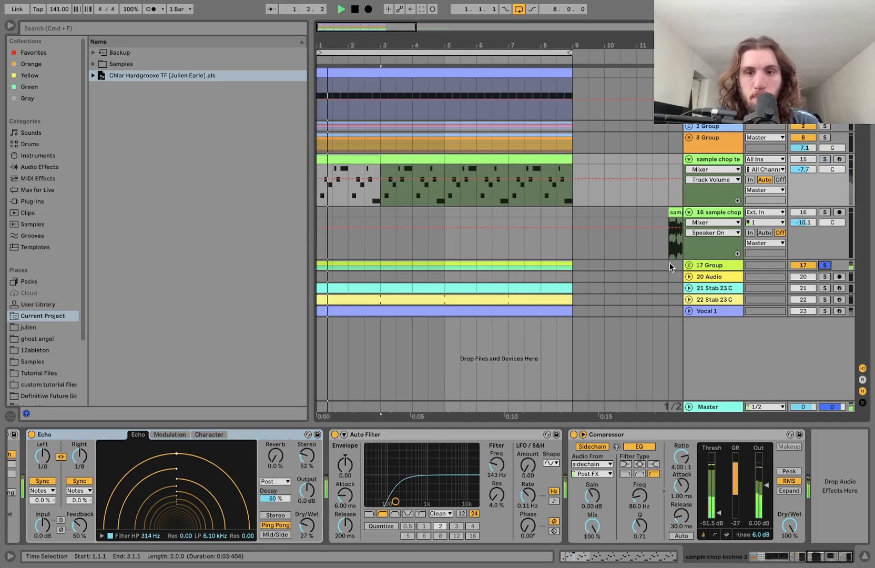
pyautogui.click(688, 265)
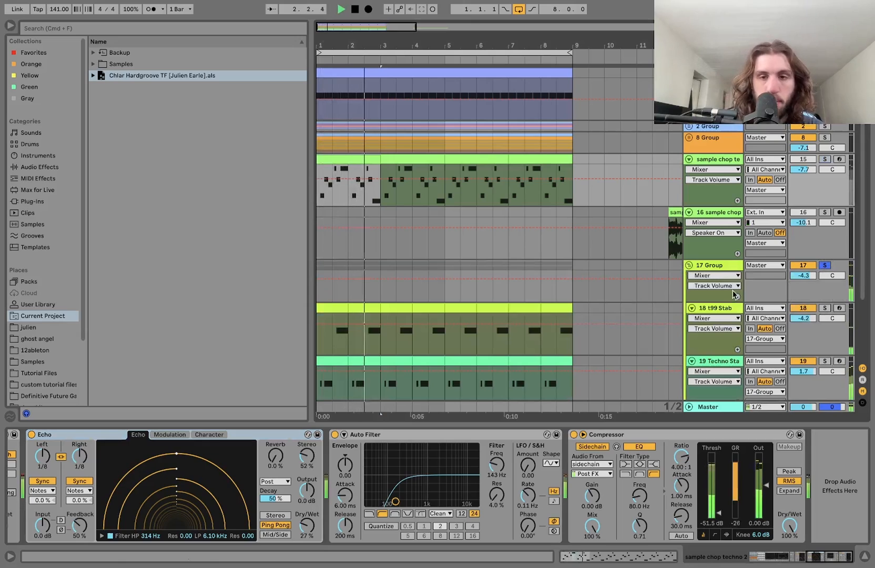
pyautogui.scroll(-4, 731, 295)
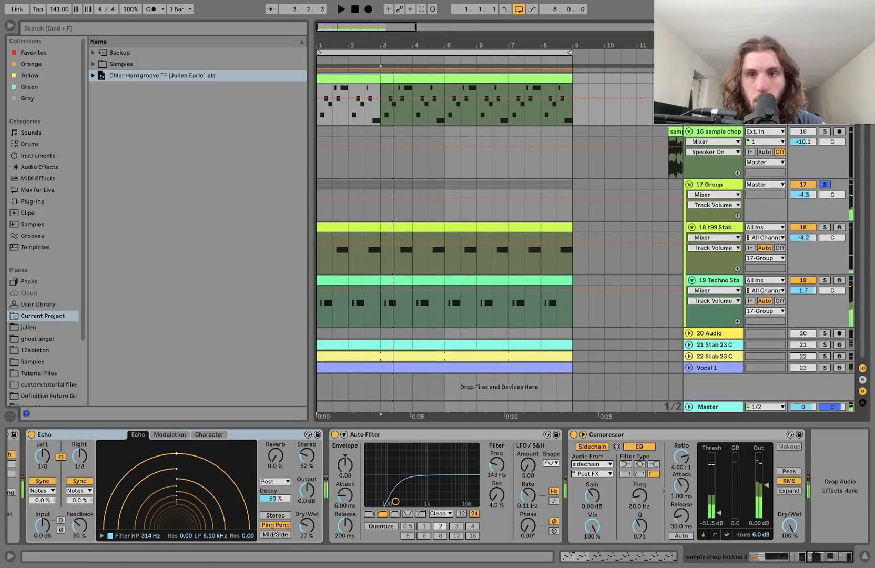
pyautogui.press('space')
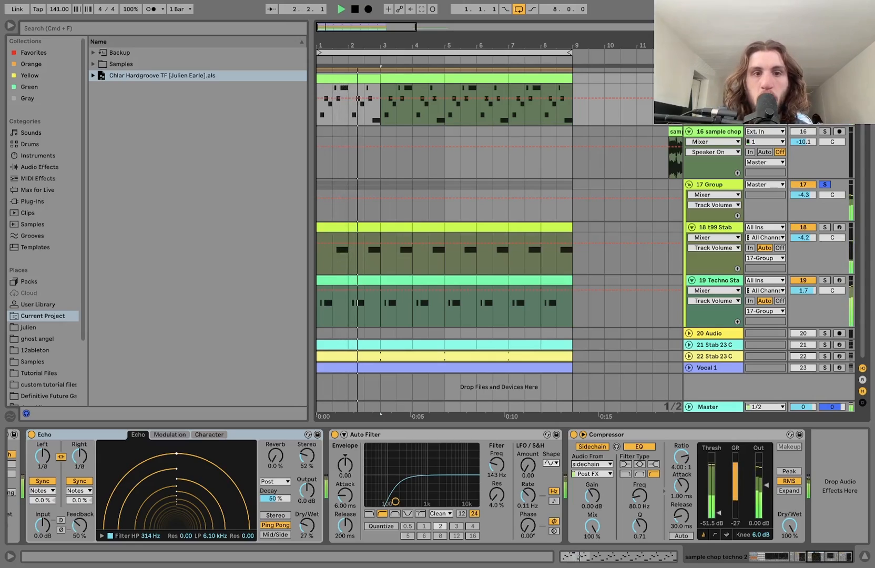
# Step: Replay the soloed 17 Group, show the Techno Stab 3 sampler and audition the 19 Techno Stab track by itself
pyautogui.press('space')
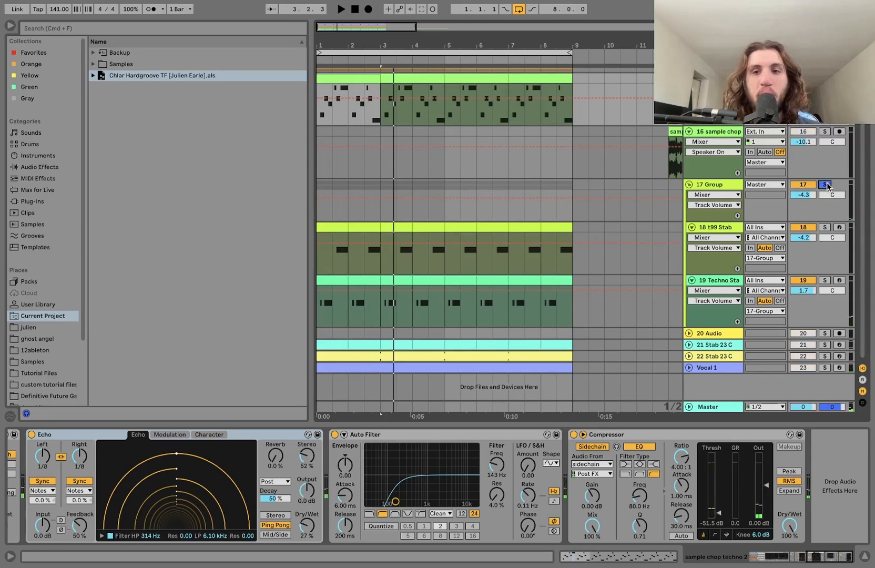
pyautogui.press('space')
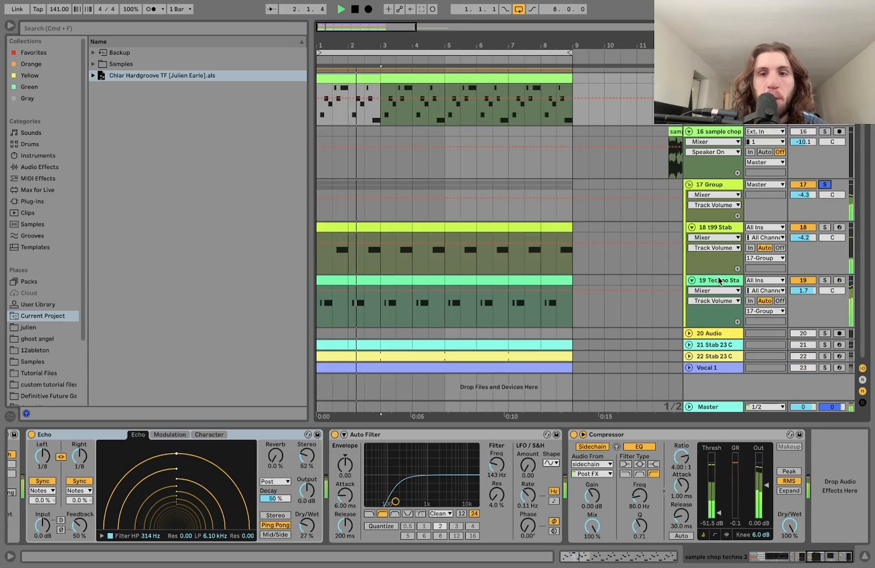
pyautogui.click(718, 280)
pyautogui.press('space')
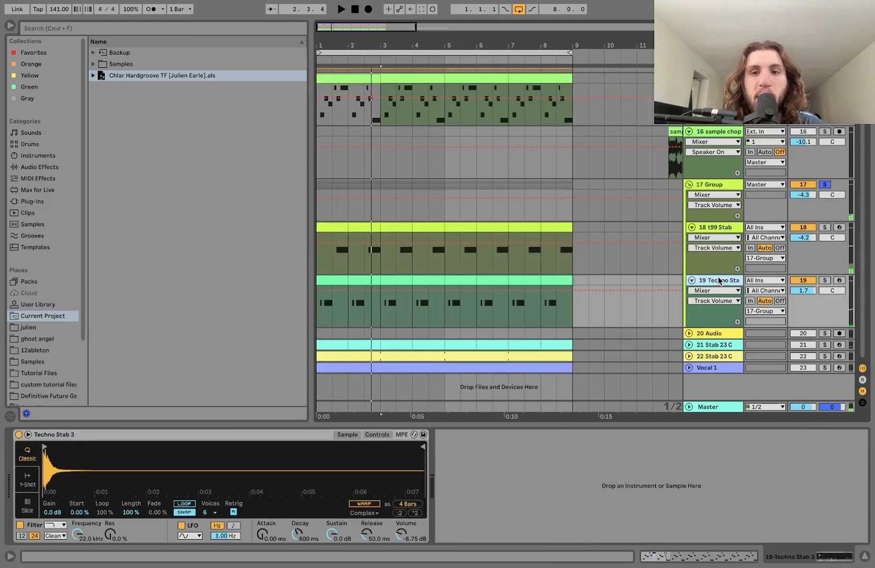
pyautogui.click(825, 280)
pyautogui.press('space')
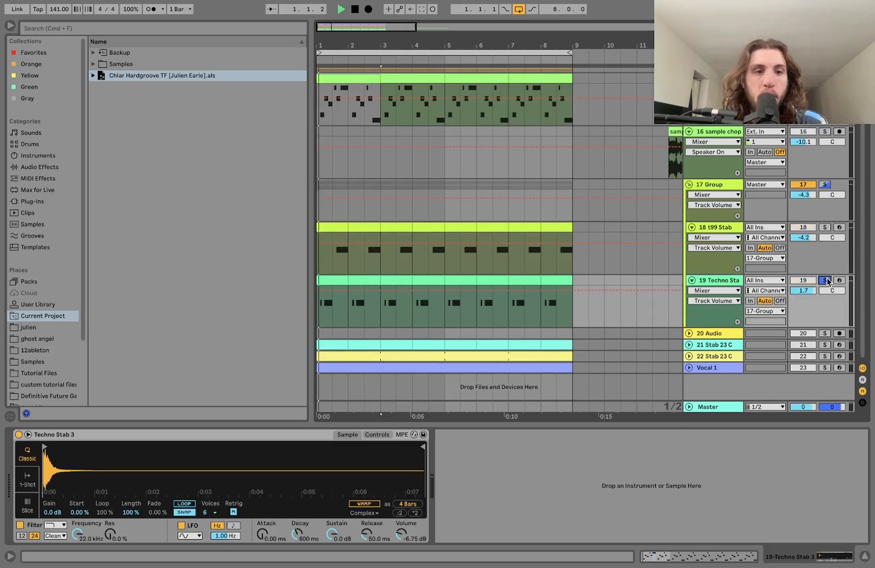
# Step: Solo the 18 t99 Stab track, show its sampler and play its pattern from 1.3.1
pyautogui.click(825, 227)
pyautogui.click(718, 227)
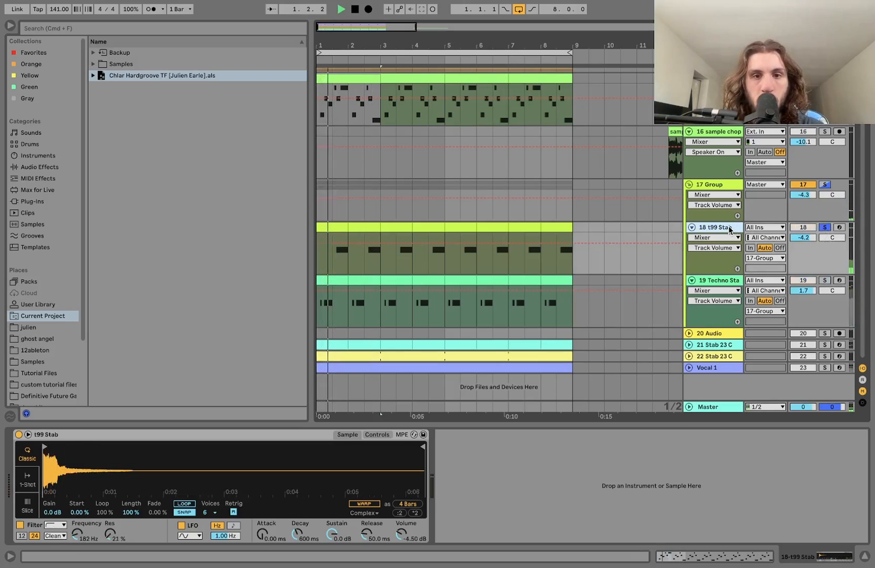
pyautogui.press('space')
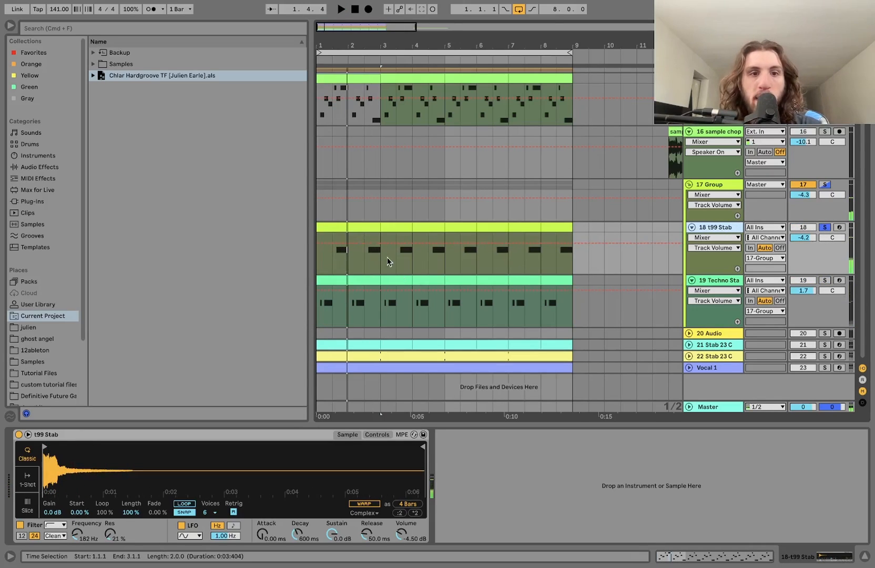
pyautogui.click(330, 265)
pyautogui.press('space')
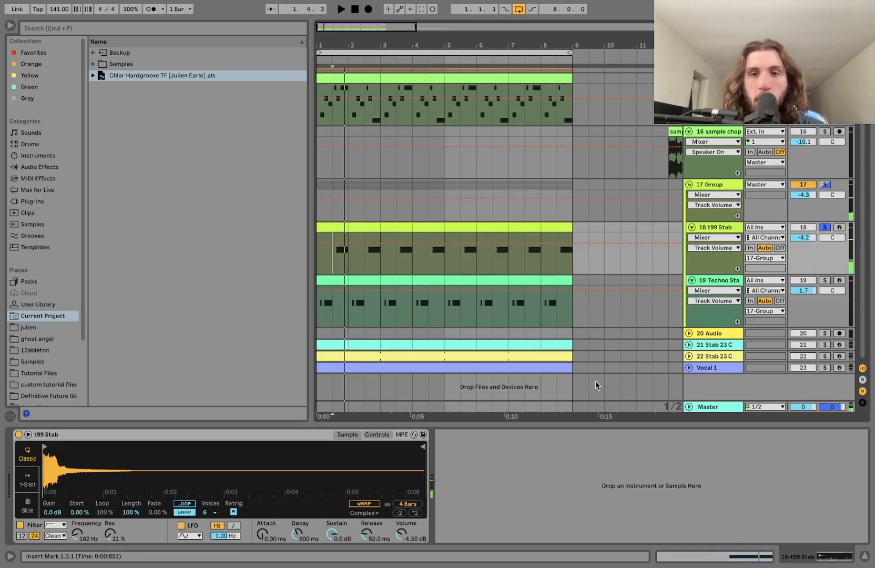
pyautogui.click(338, 226)
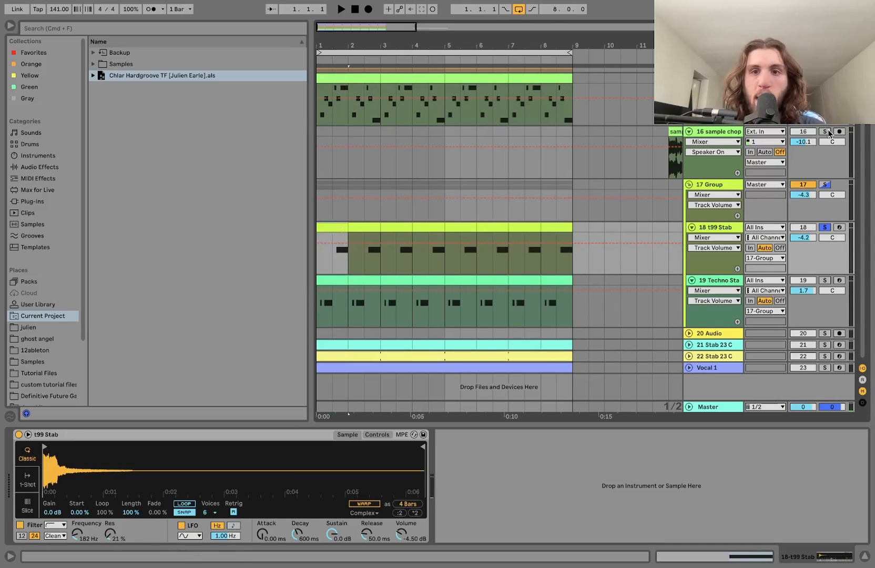
# Step: Solo the whole 17 Group and delete the deactivated Auto Filter from its device chain
pyautogui.click(718, 186)
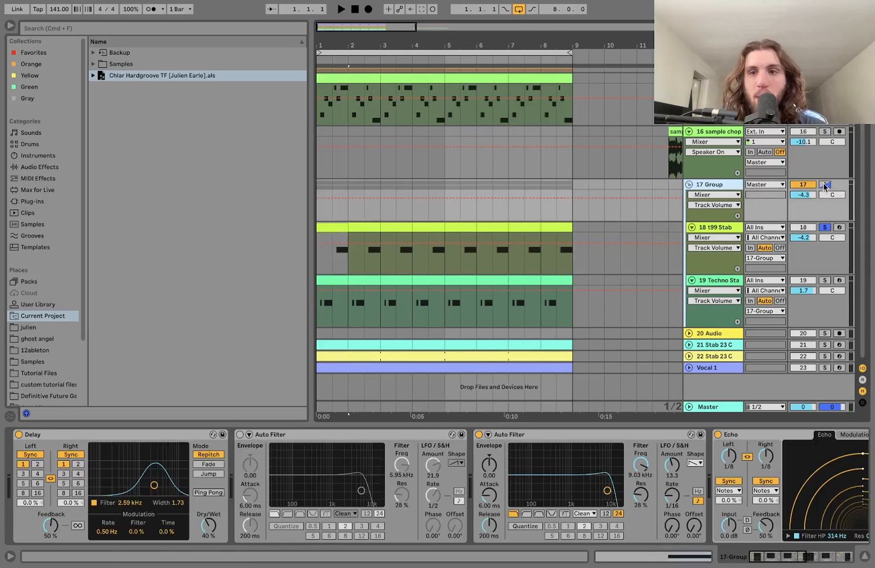
pyautogui.click(824, 185)
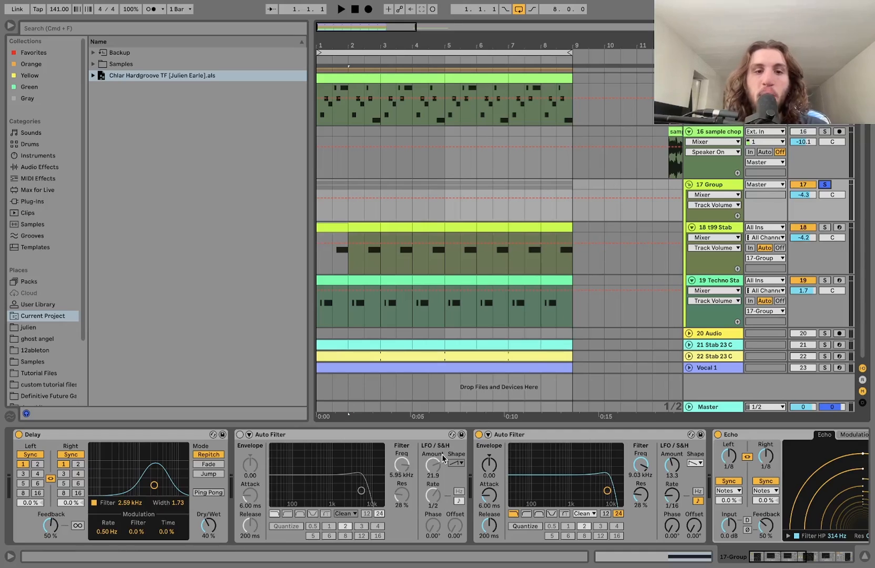
pyautogui.click(387, 436)
pyautogui.press('Delete')
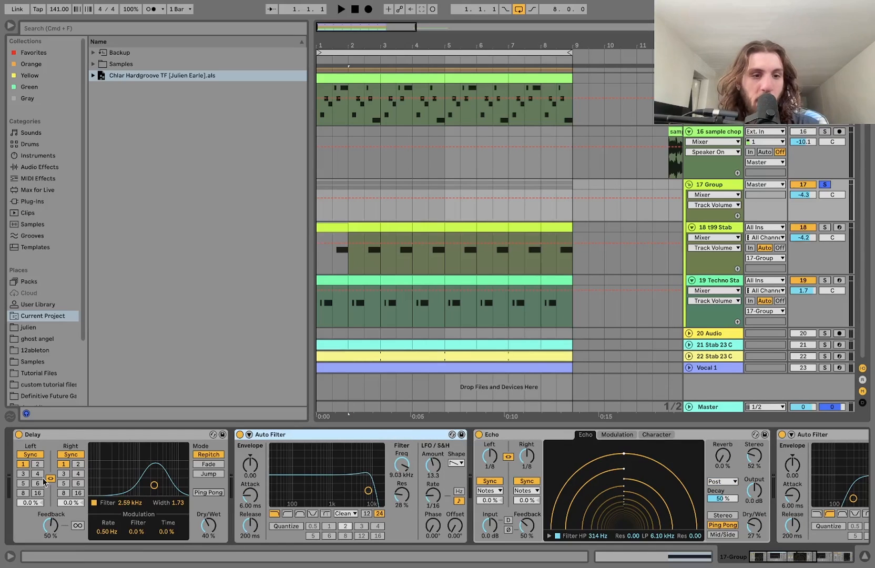
# Step: Play the 17 Group while sweeping the frequency of the Auto Filter after the Delay down and back up to 9.03 kHz
pyautogui.press('space')
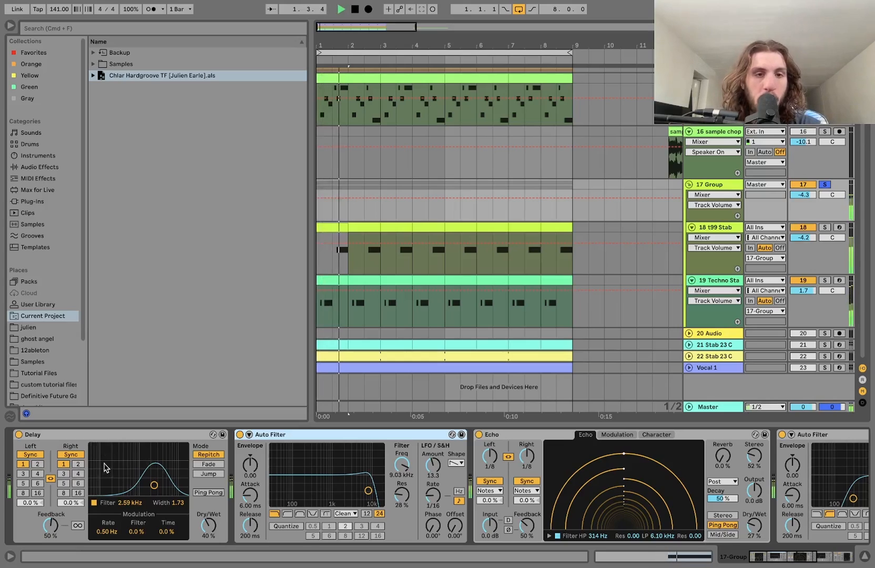
pyautogui.press('space')
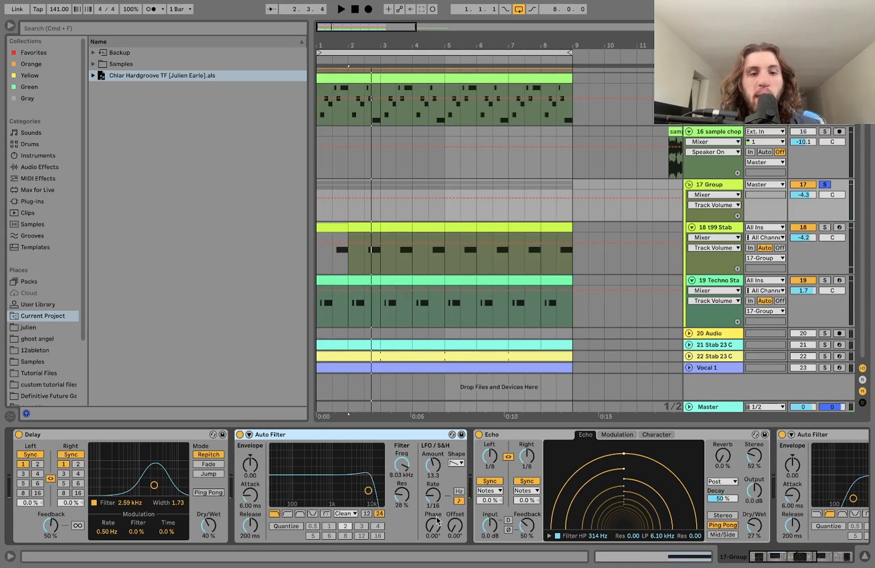
pyautogui.press('space')
pyautogui.moveTo(409, 465)
pyautogui.mouseDown()
pyautogui.moveTo(409, 505)
pyautogui.moveTo(410, 468)
pyautogui.mouseUp()
pyautogui.press('space')
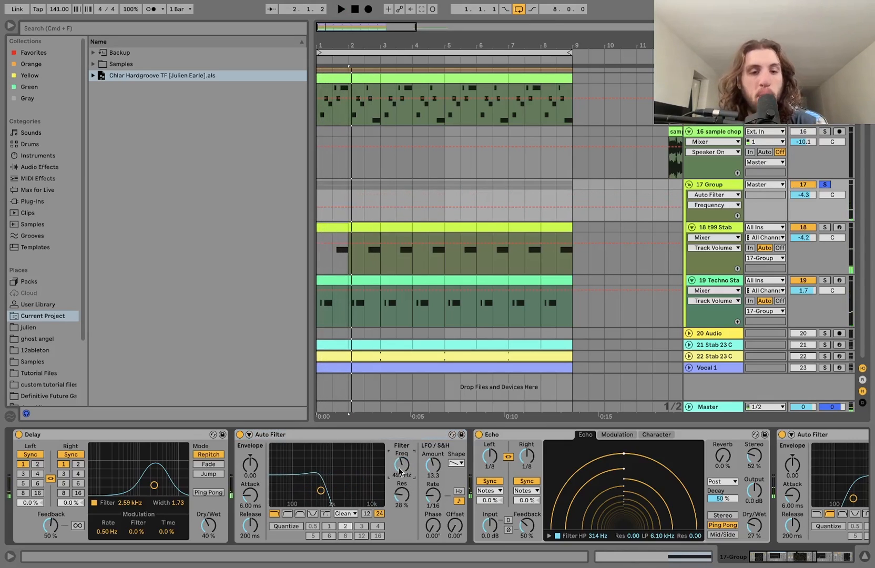
pyautogui.press('space')
pyautogui.hscroll(8, 398, 468)
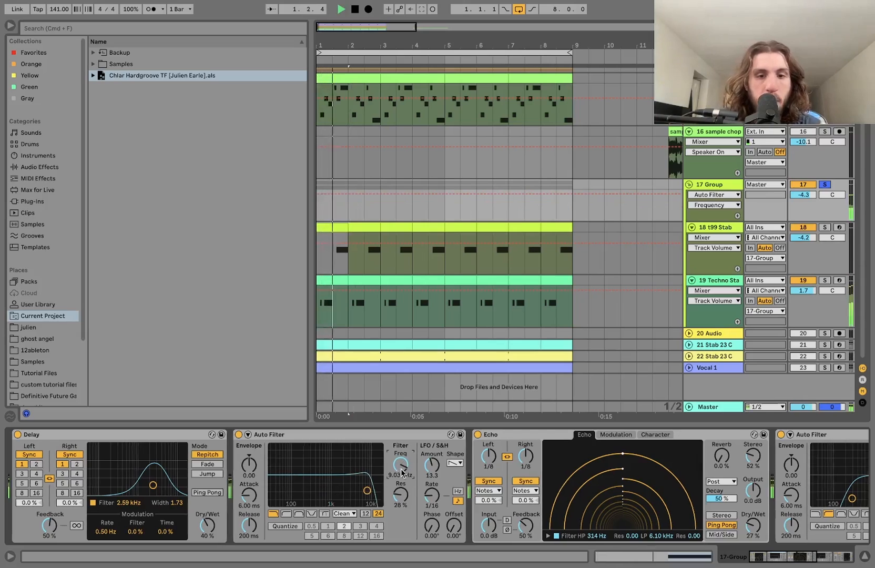
pyautogui.press('space')
pyautogui.hscroll(3, 285, 503)
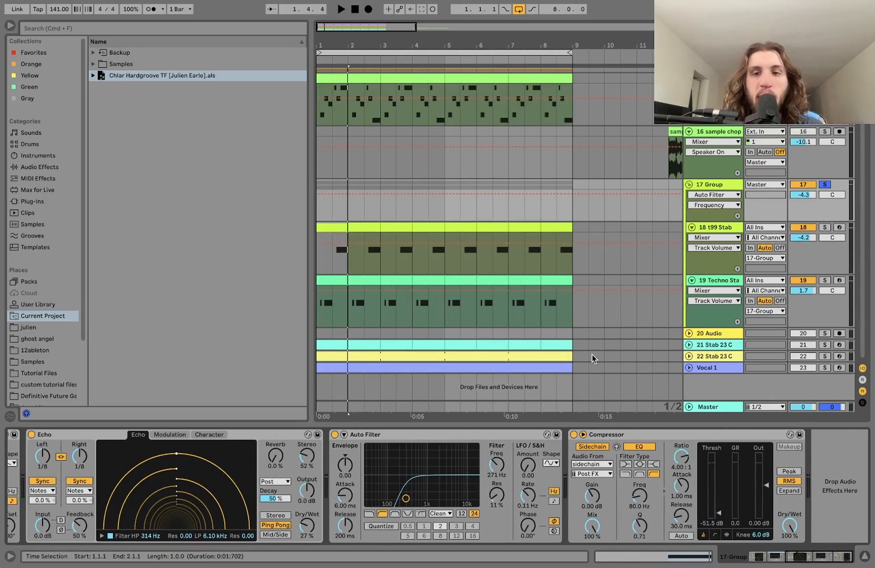
# Step: Solo and unfold the two Stab 23 C tracks and the Vocal 1 track, and play them together
pyautogui.press('space')
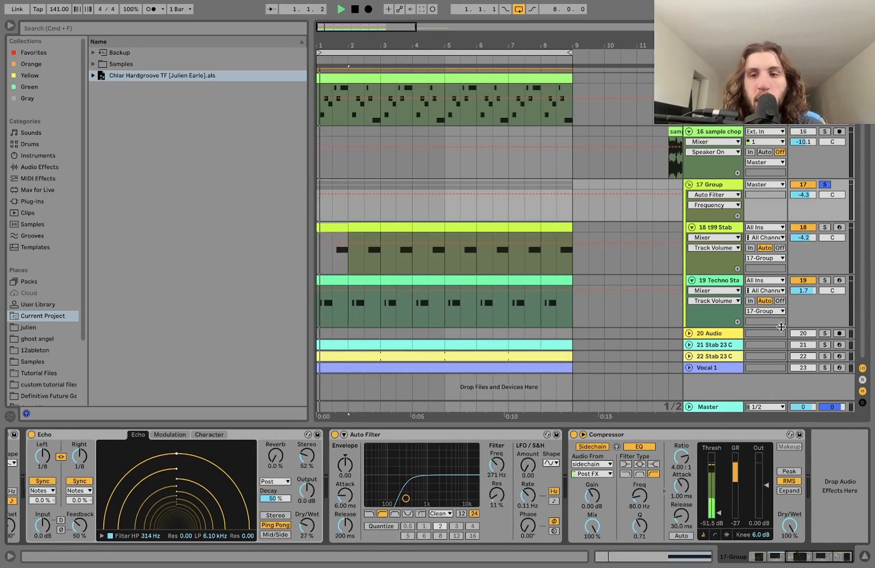
pyautogui.click(824, 345)
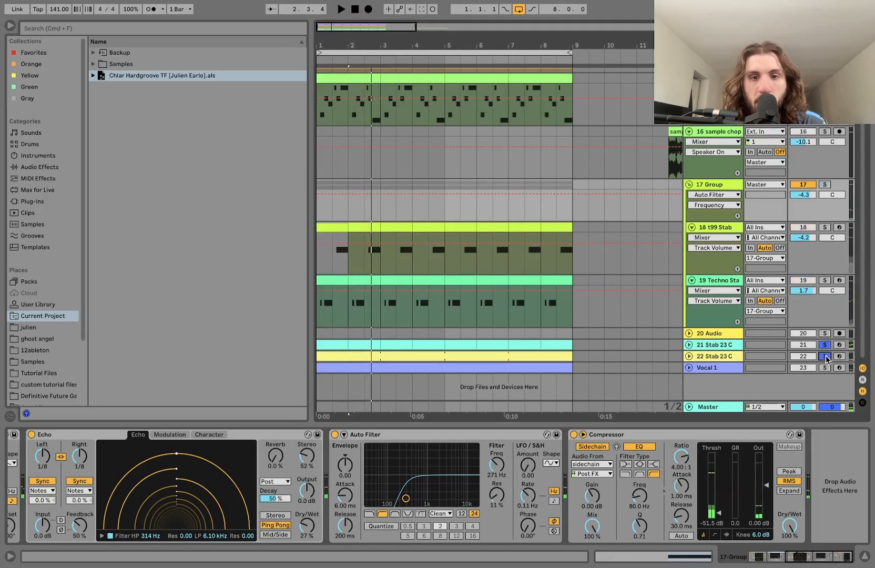
pyautogui.press('space')
pyautogui.click(689, 356)
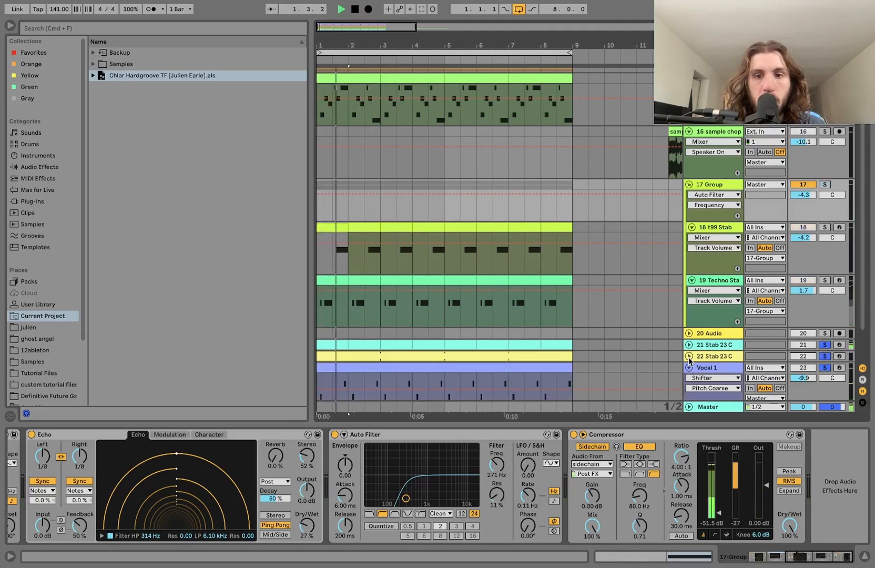
pyautogui.click(689, 345)
pyautogui.scroll(-5, 688, 342)
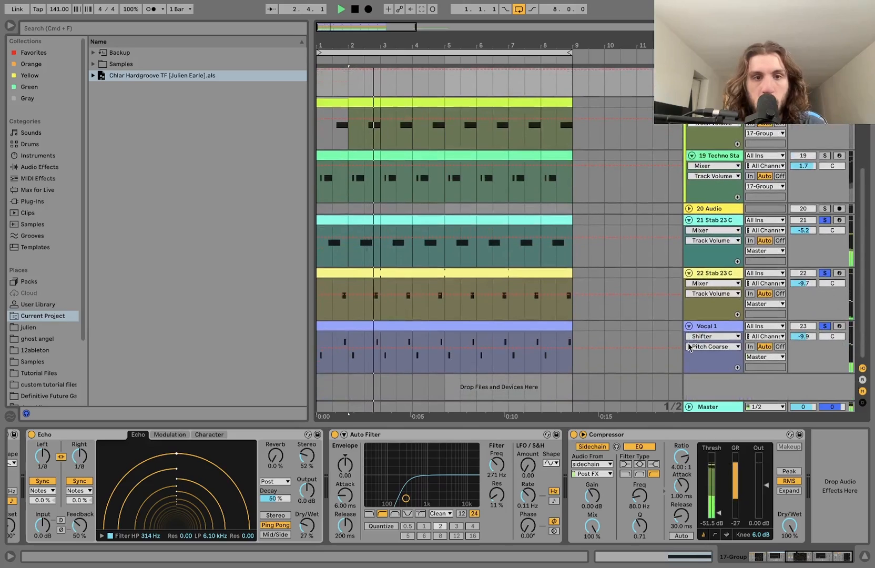
pyautogui.press('space')
# Step: Audition the soloed stab and vocal tracks together with the sample chop track and the 17 Group
pyautogui.scroll(8, 665, 279)
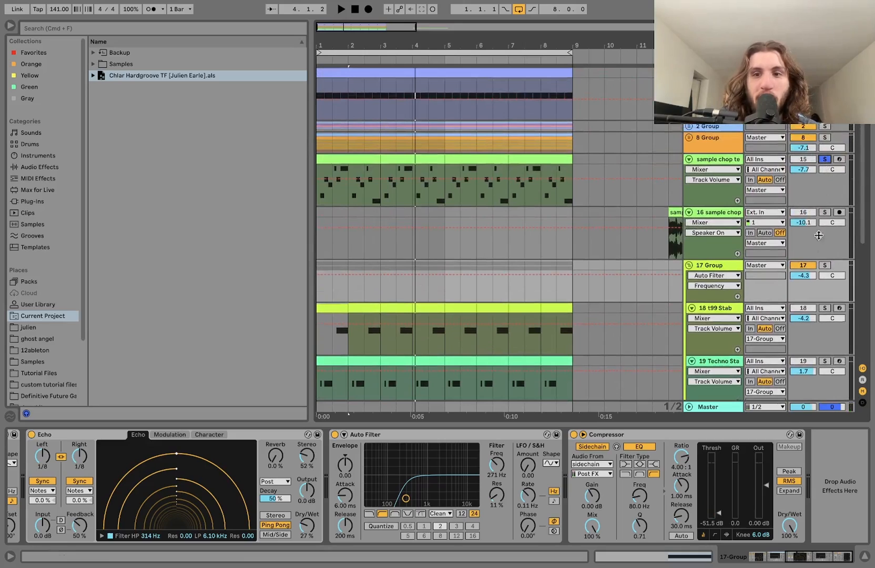
pyautogui.scroll(-8, 820, 265)
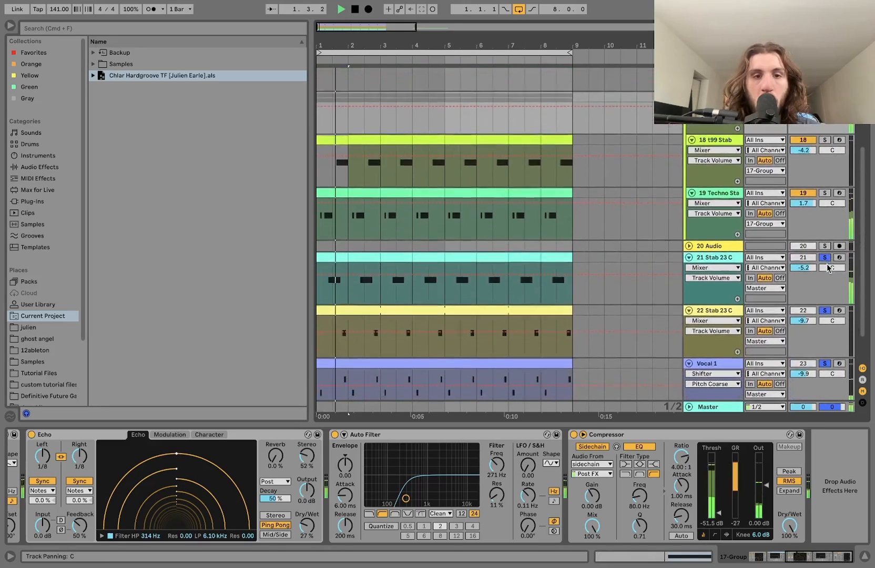
pyautogui.click(814, 269)
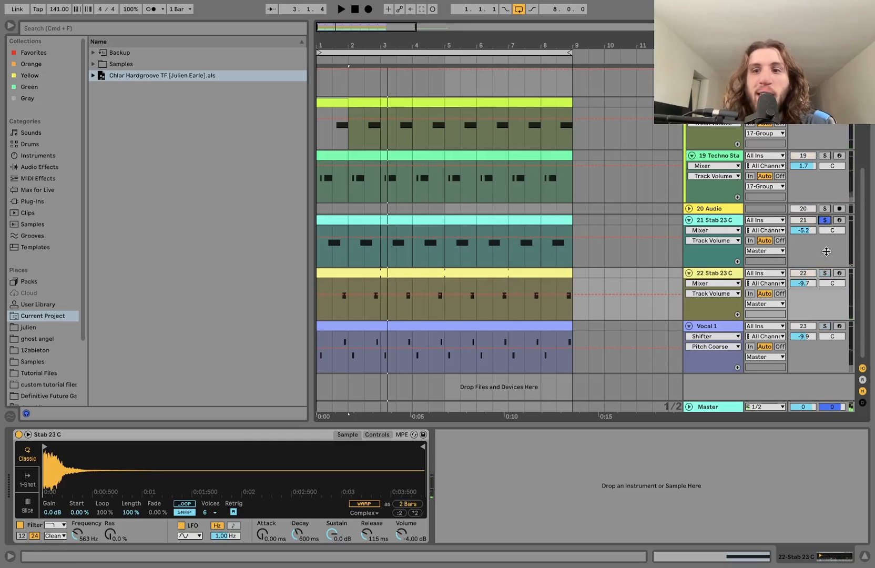
# Step: Play only the two Stab 23 C tracks and view the sampler settings of each
pyautogui.press('space')
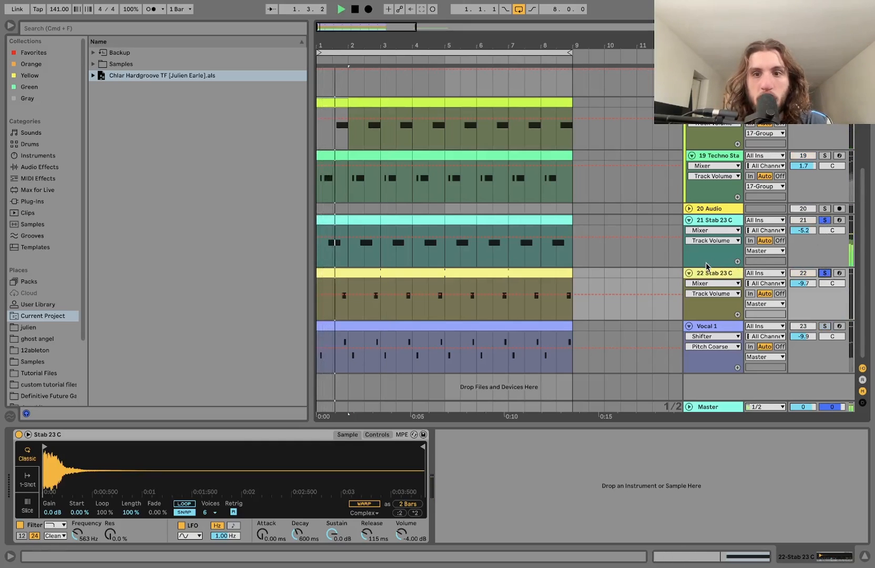
pyautogui.press('space')
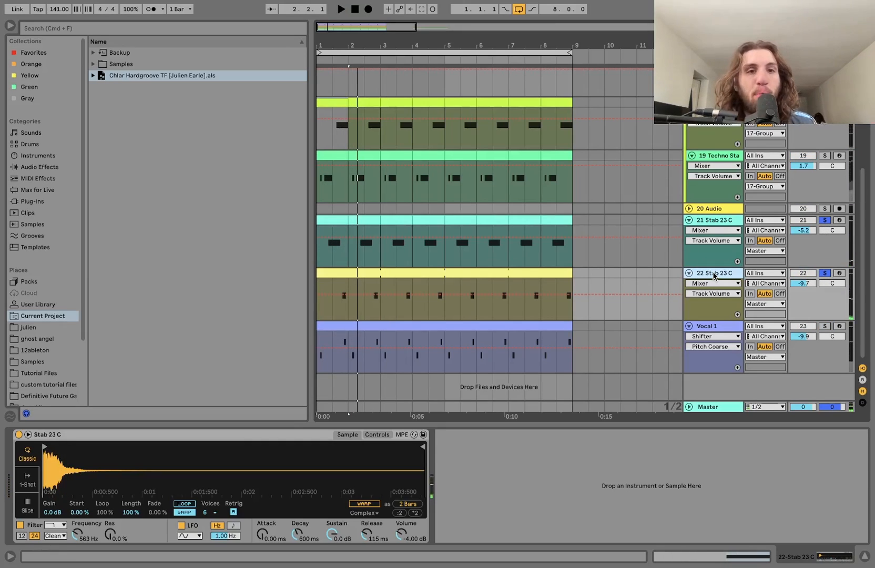
pyautogui.press('space')
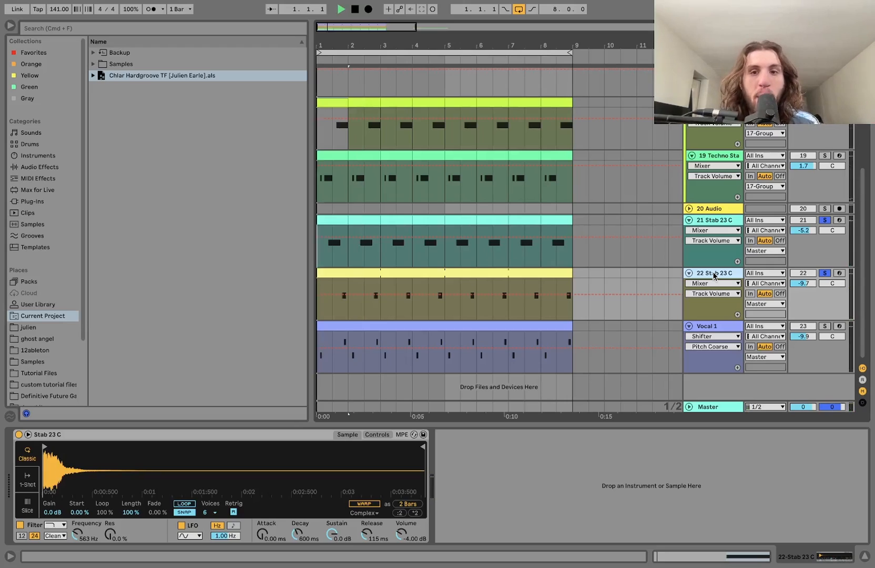
pyautogui.click(718, 222)
pyautogui.press('space')
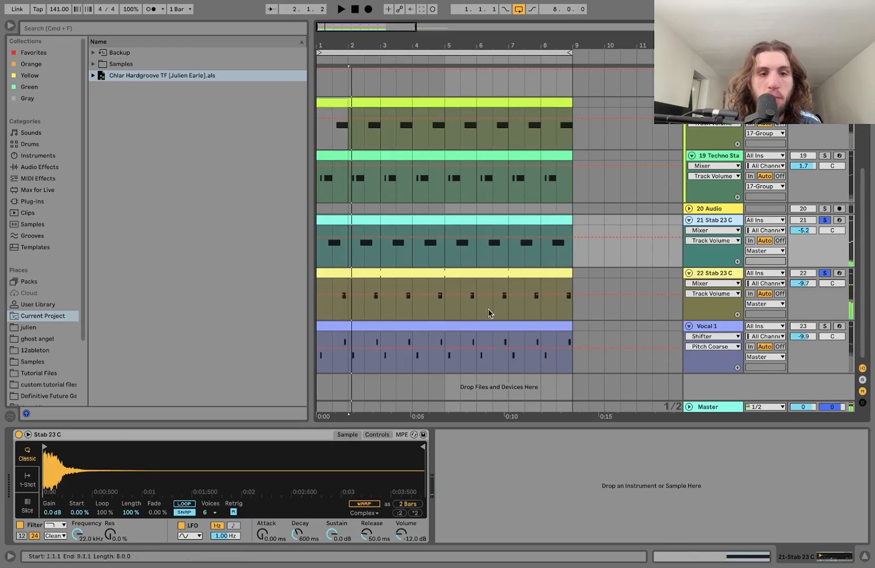
pyautogui.click(332, 310)
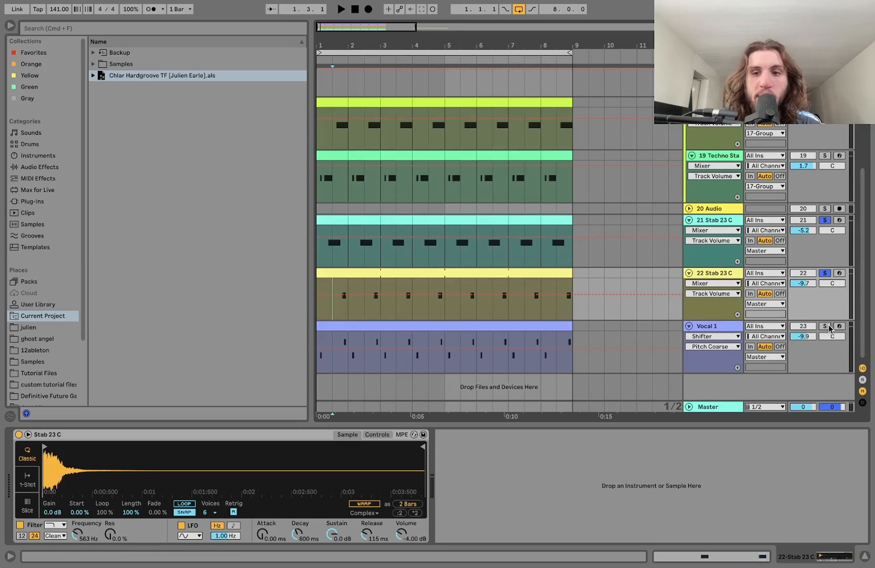
# Step: Solo and play the Vocal 1 track, and locate its Slice 3 sample, Vocal 1.wav, in the browser
pyautogui.click(498, 326)
pyautogui.press('space')
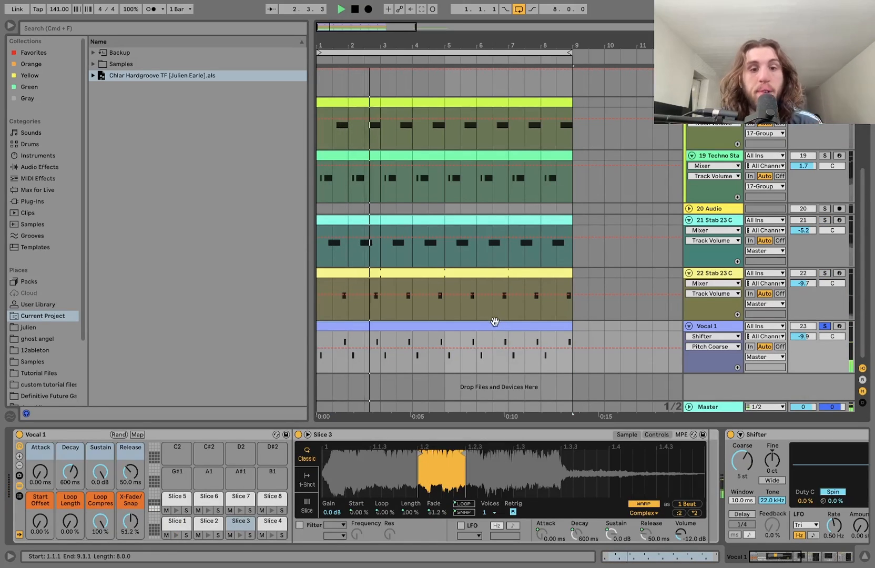
pyautogui.press('space')
pyautogui.rightClick(465, 466)
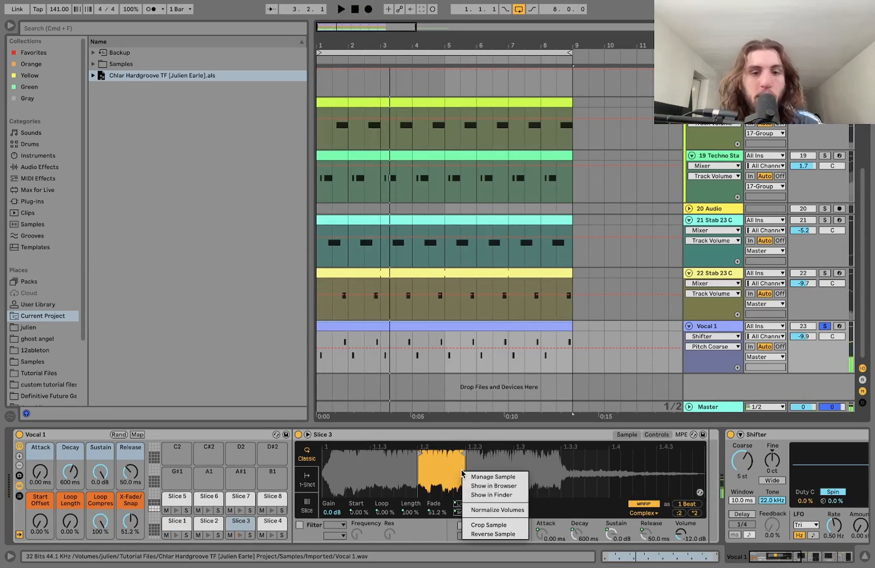
pyautogui.click(493, 487)
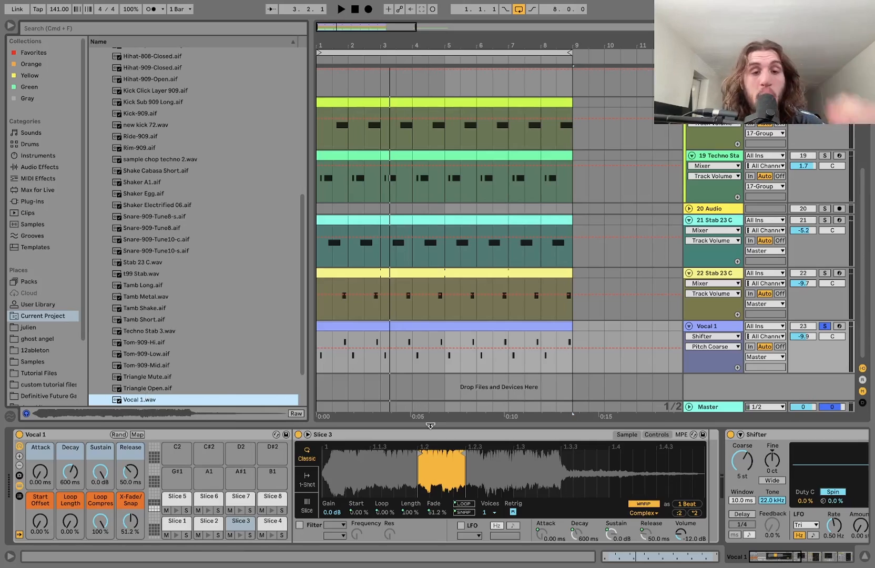
pyautogui.press('space')
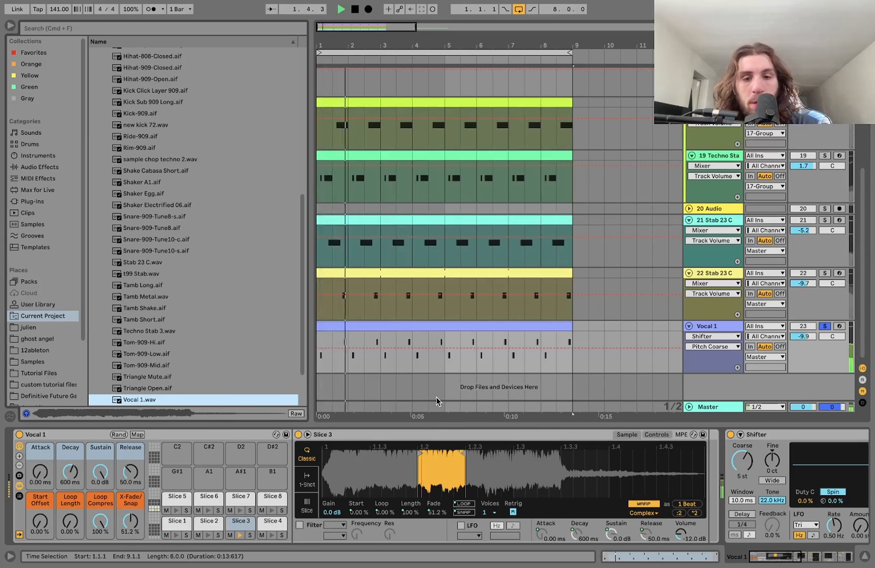
pyautogui.press('space')
# Step: Replay the Vocal 1 track, turn off its solo and show the 17 Group's devices
pyautogui.scroll(6, 819, 232)
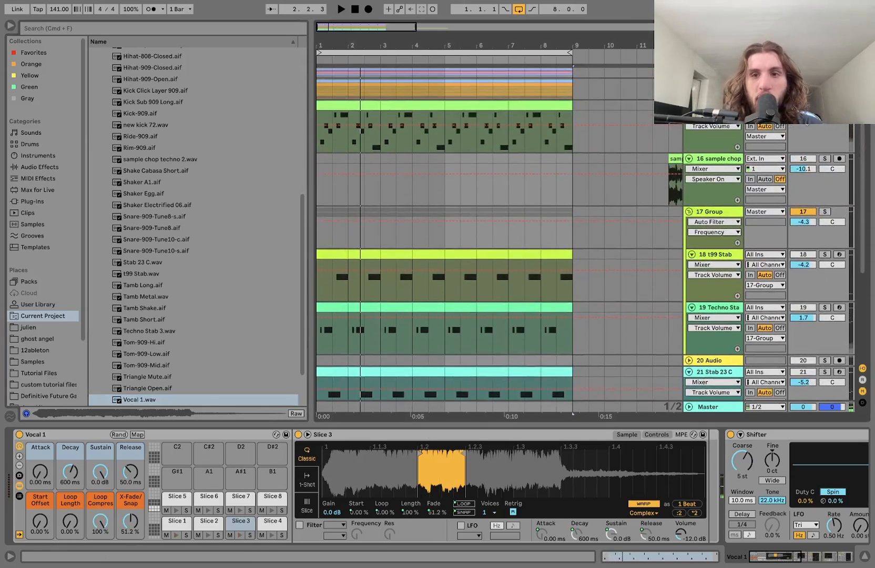
pyautogui.press('space')
pyautogui.scroll(-5, 835, 371)
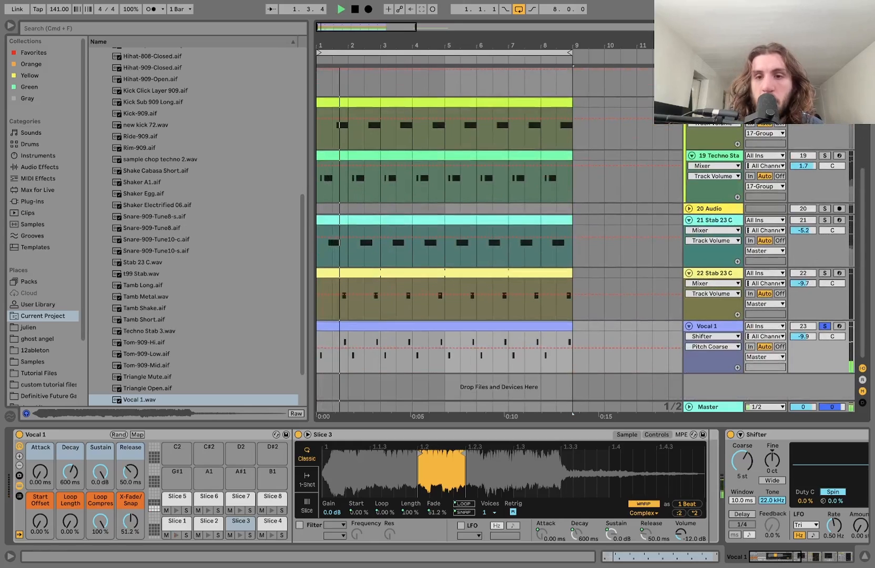
pyautogui.click(824, 326)
pyautogui.click(714, 328)
pyautogui.press('space')
pyautogui.scroll(5, 715, 316)
pyautogui.click(721, 266)
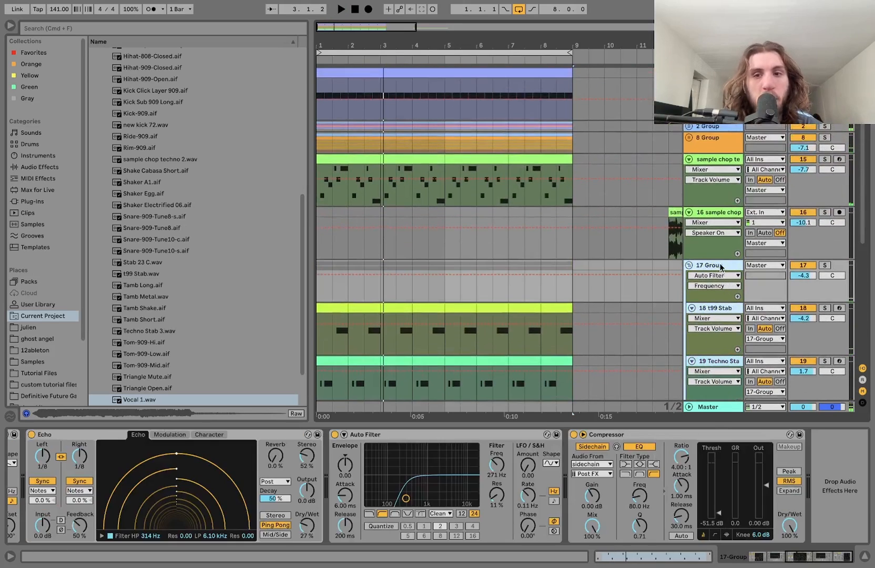
# Step: Mute the 17 Group and play the loop without it, and replay the loop with the group reactivated
pyautogui.click(803, 265)
pyautogui.scroll(-5, 803, 268)
pyautogui.scroll(5, 803, 268)
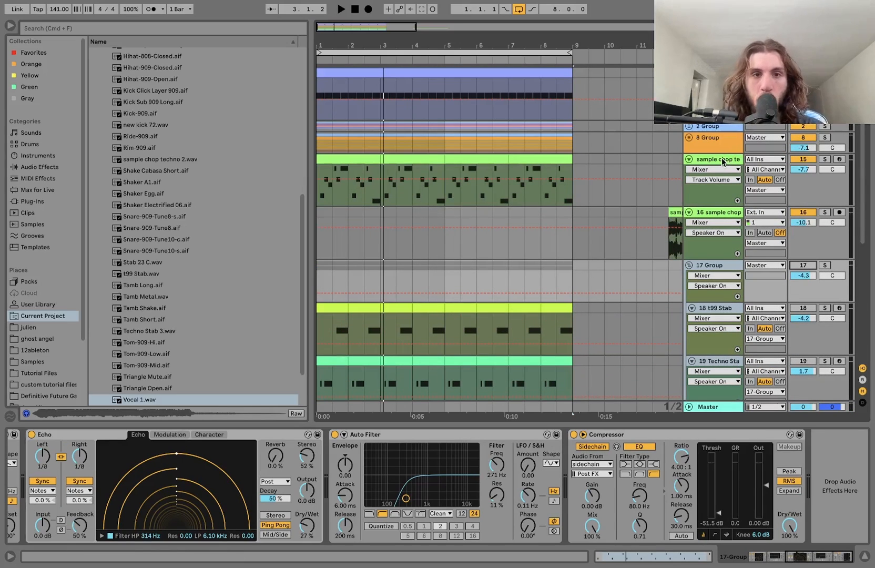
pyautogui.press('space')
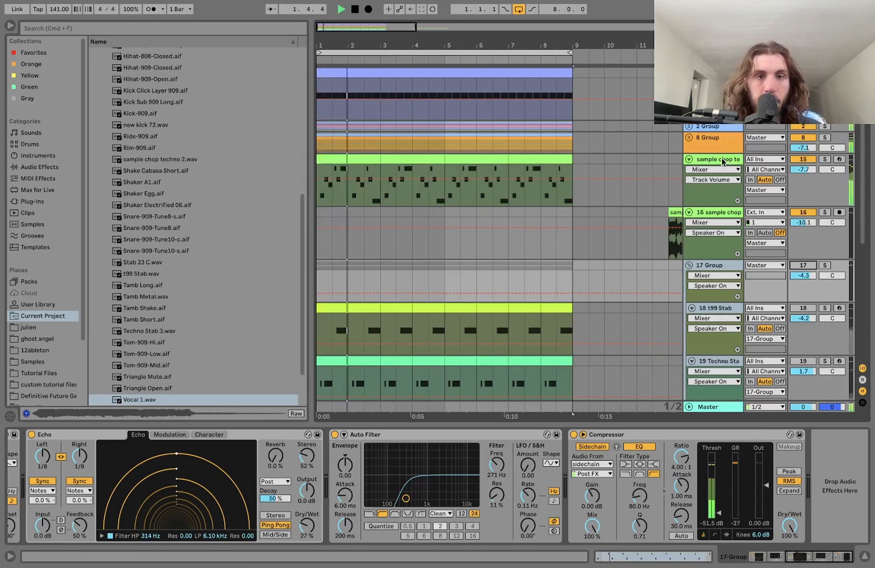
pyautogui.press('space')
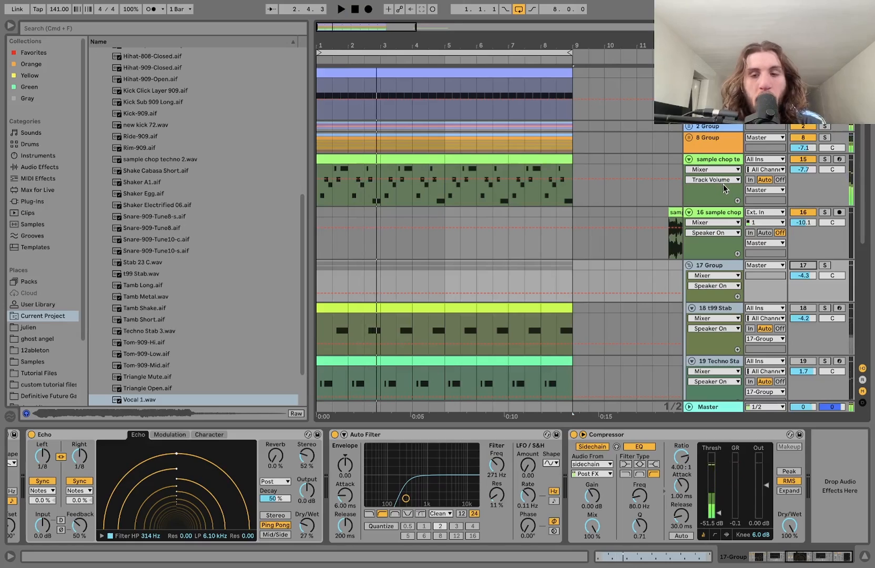
pyautogui.press('space')
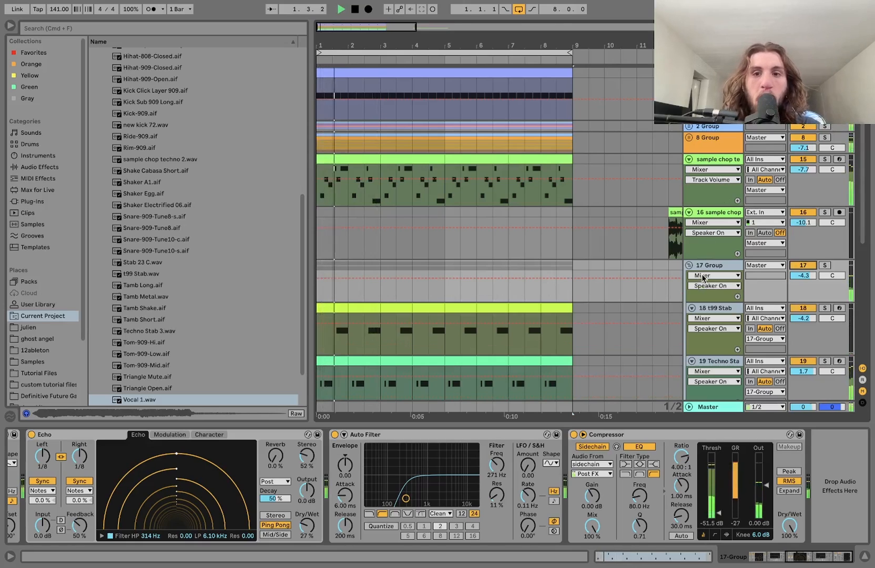
pyautogui.scroll(-5, 723, 195)
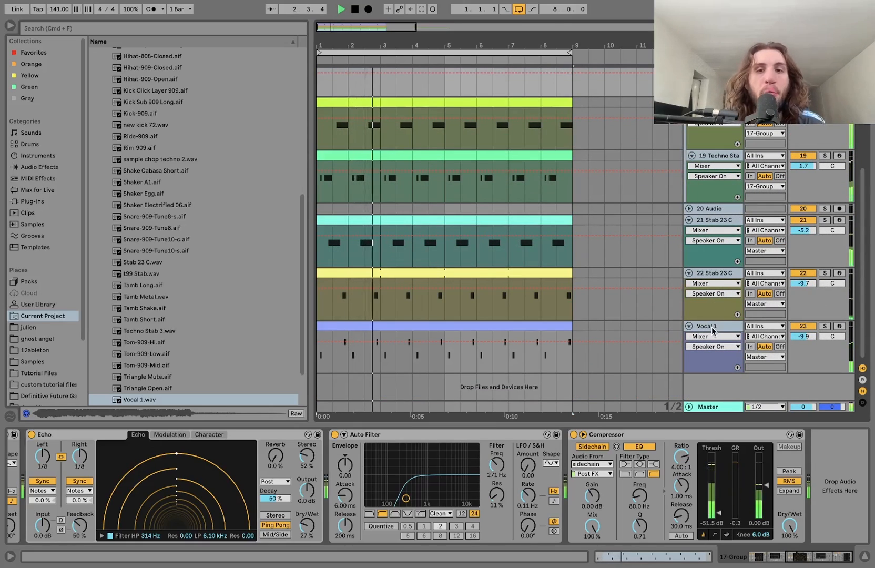
pyautogui.press('space')
# Step: Solo the tracks from the 17 Group to Vocal 1 and play them, and replay the full loop with solo off
pyautogui.click(826, 327)
pyautogui.scroll(5, 827, 328)
pyautogui.scroll(-5, 828, 329)
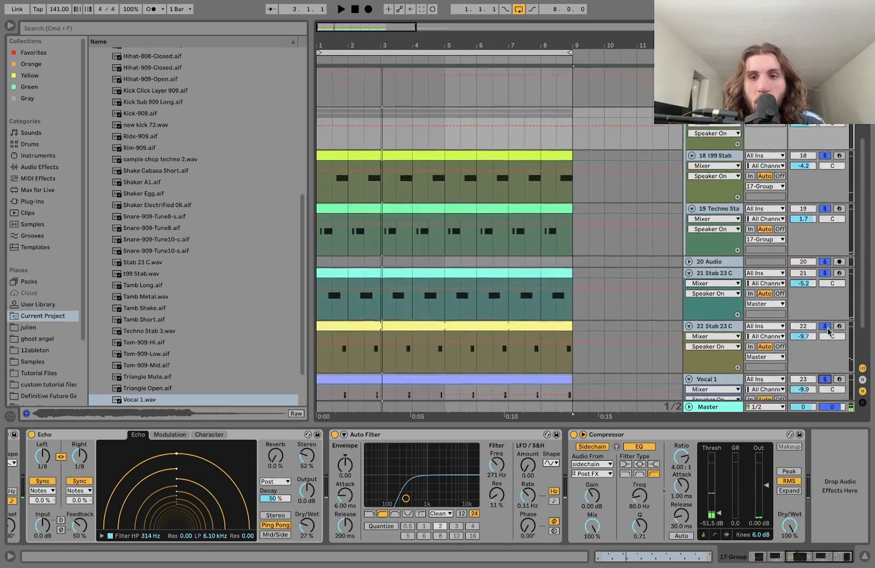
pyautogui.press('space')
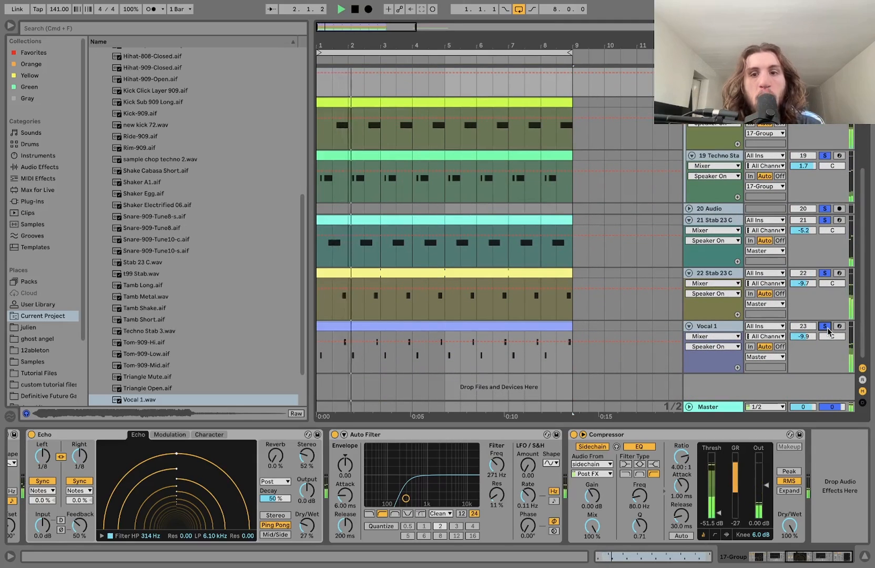
pyautogui.press('space')
pyautogui.scroll(5, 809, 228)
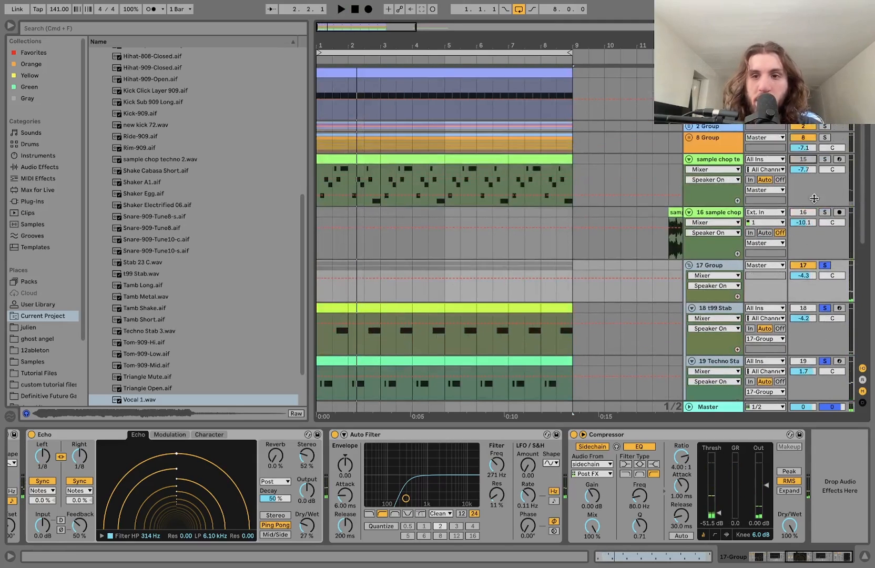
pyautogui.click(825, 267)
pyautogui.press('space')
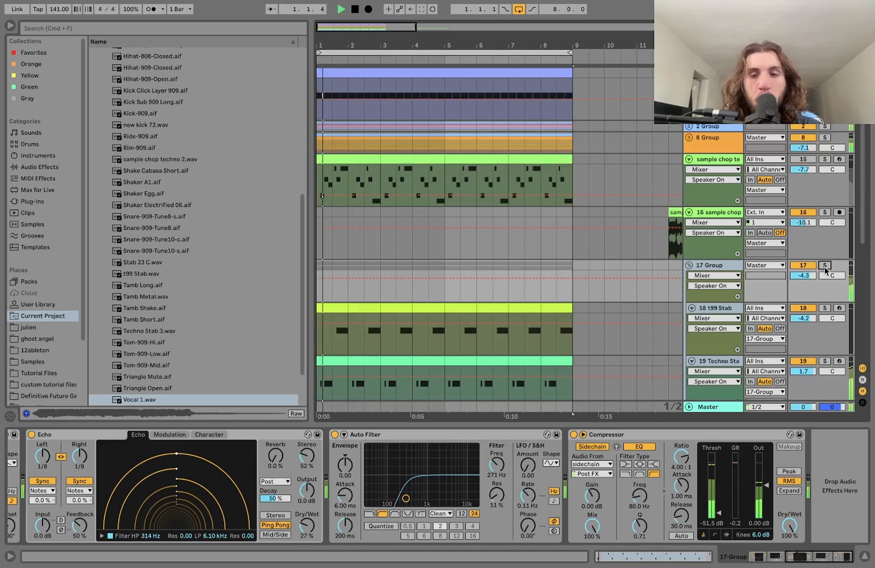
# Step: Show the current project's files in the browser and collapse all tracks in the arrangement
pyautogui.click(689, 271)
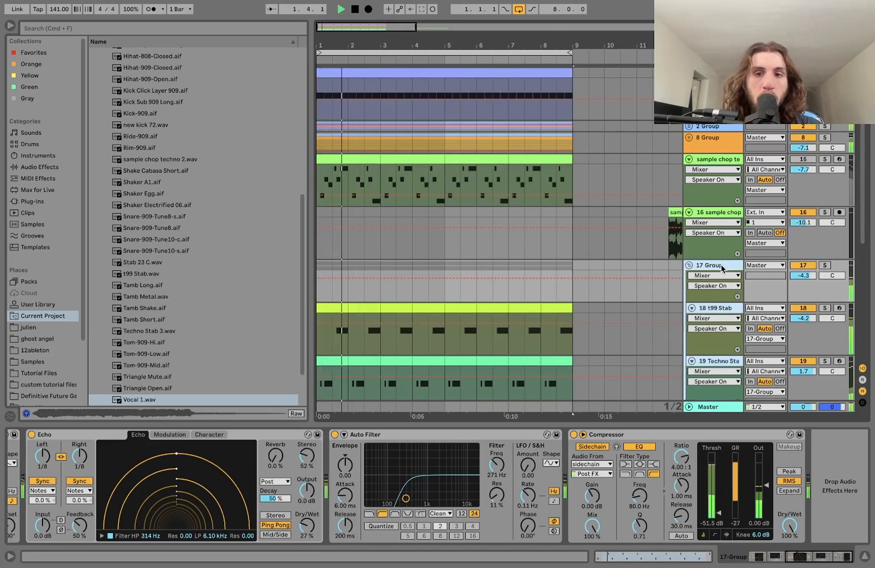
pyautogui.click(689, 266)
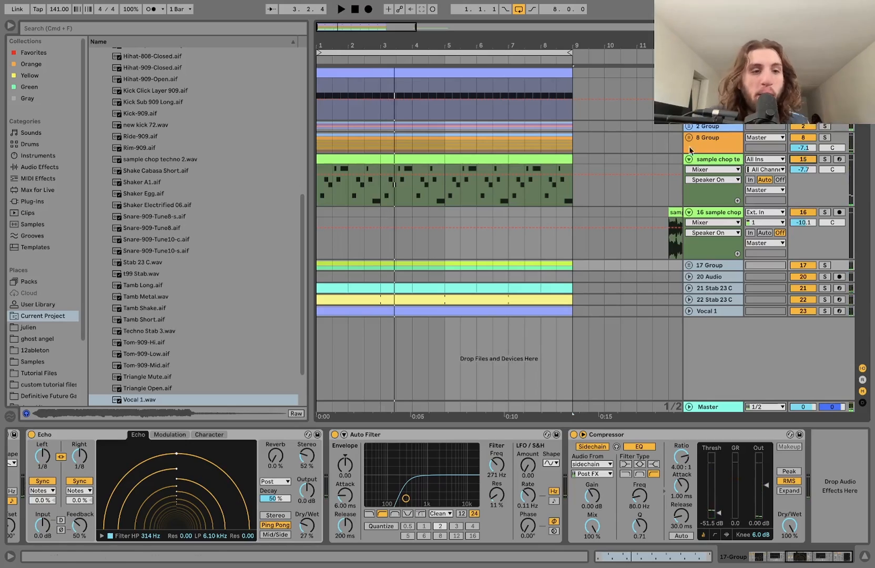
pyautogui.click(33, 305)
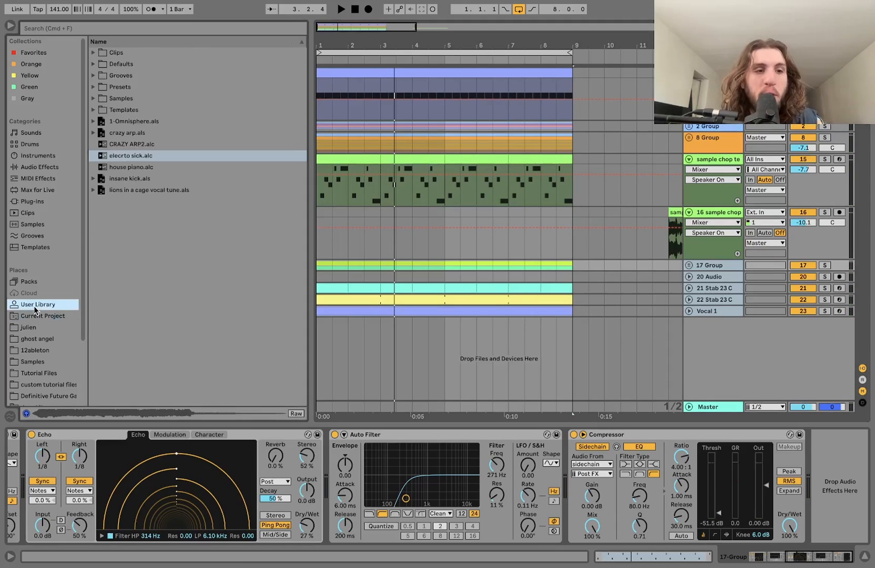
pyautogui.click(38, 315)
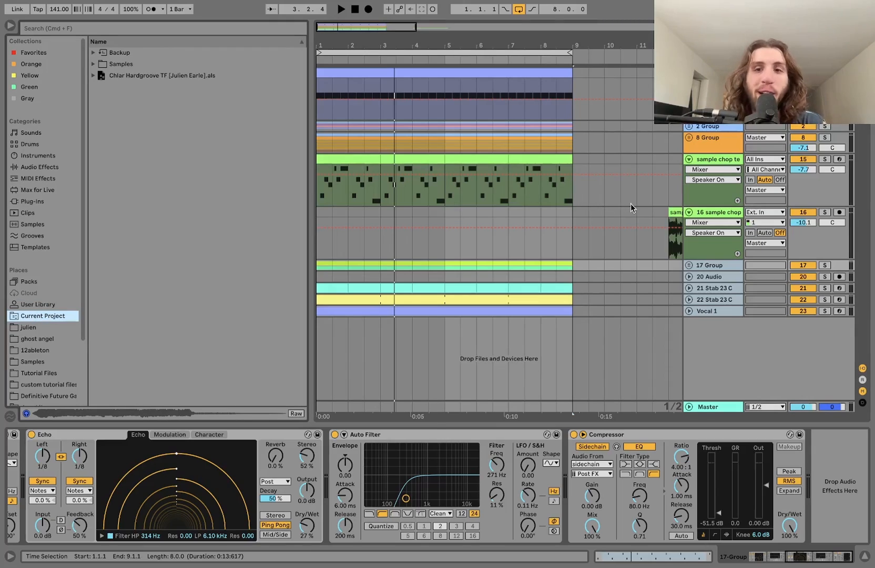
pyautogui.click(729, 215)
pyautogui.press('super+a')
pyautogui.press('u')
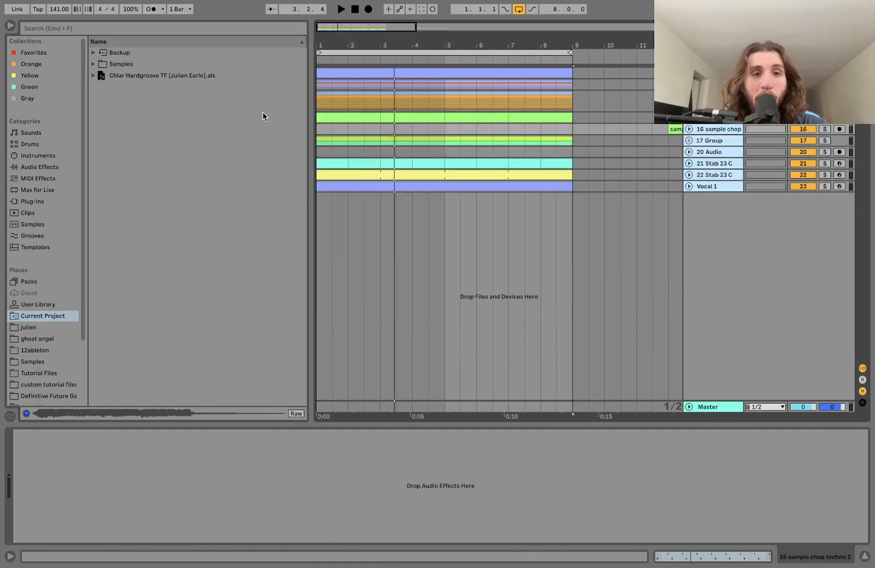
pyautogui.click(341, 117)
pyautogui.scroll(3, 346, 141)
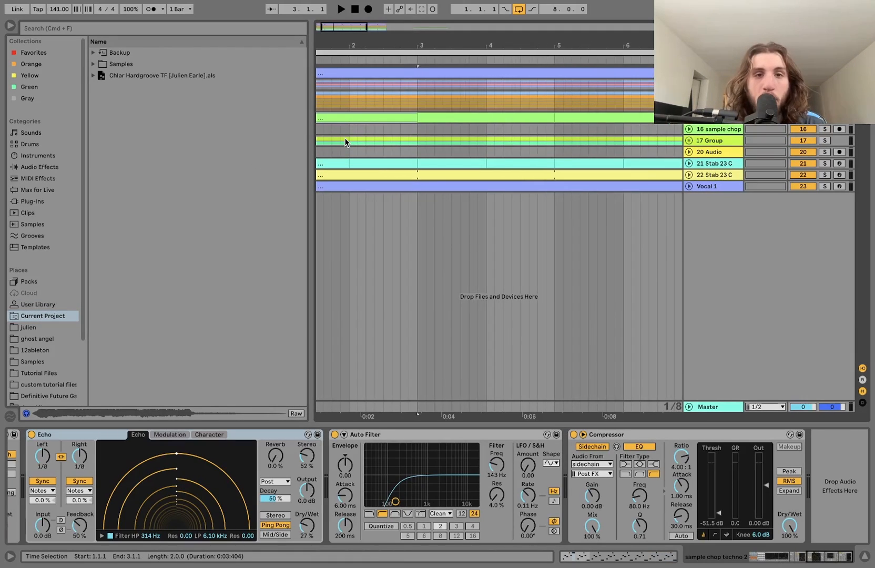
pyautogui.scroll(-3, 346, 141)
pyautogui.scroll(5, 345, 141)
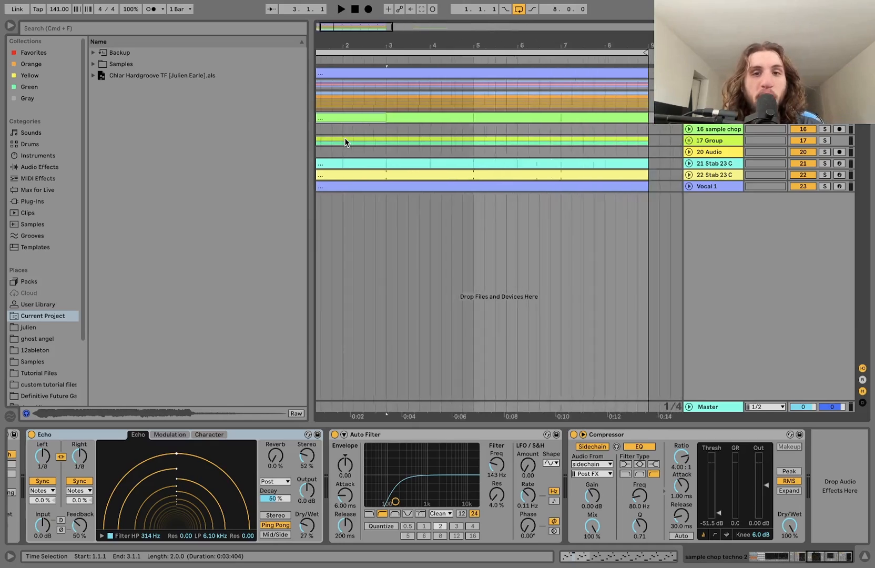
pyautogui.hscroll(3, 345, 142)
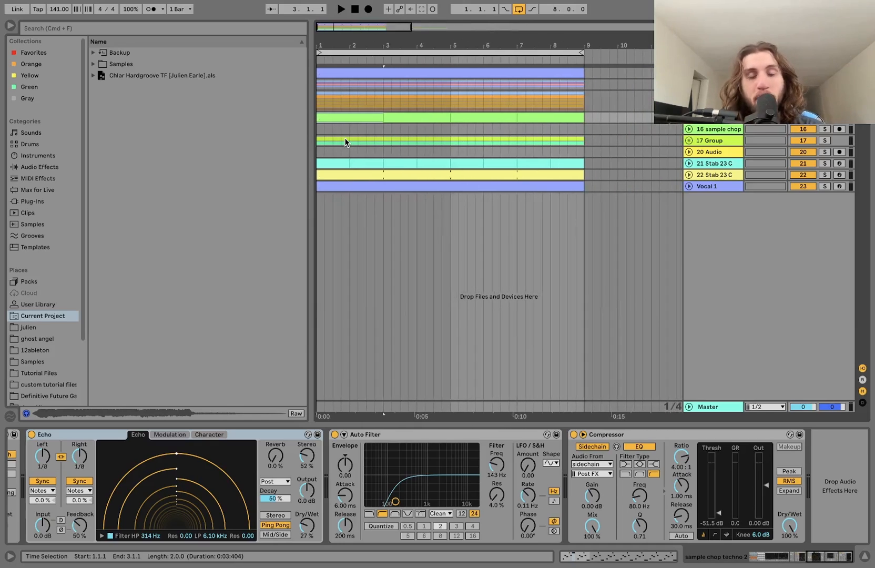
pyautogui.scroll(-3, 343, 140)
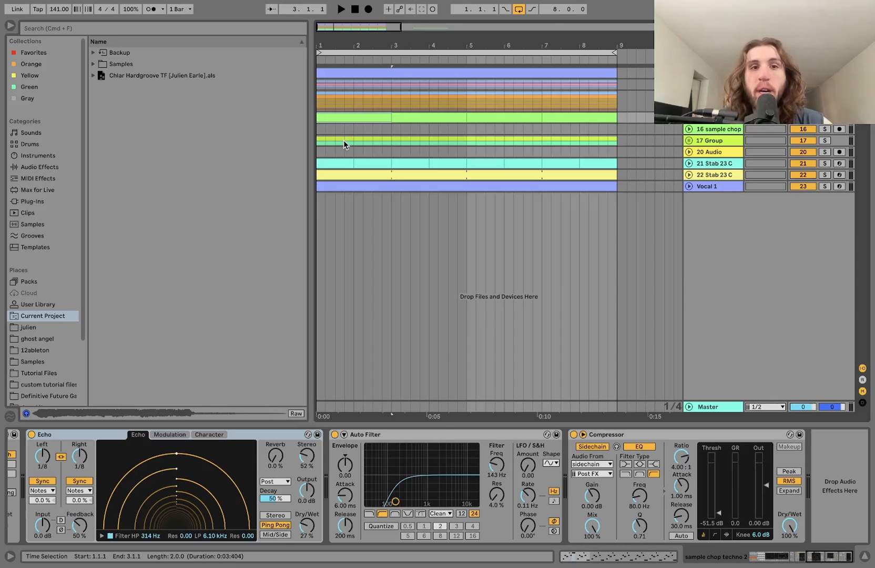
pyautogui.moveTo(318, 42)
pyautogui.mouseDown()
pyautogui.moveTo(318, 53)
pyautogui.moveTo(317, 43)
pyautogui.mouseUp()
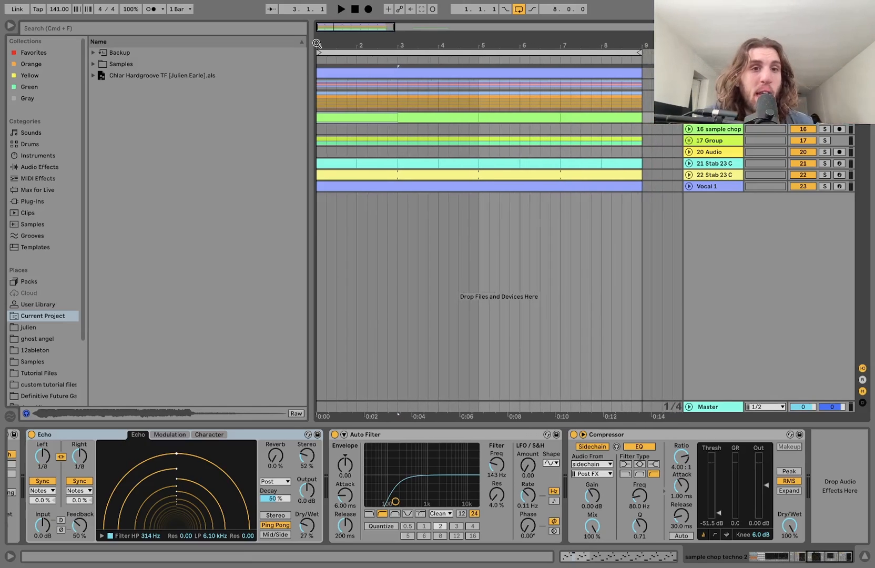